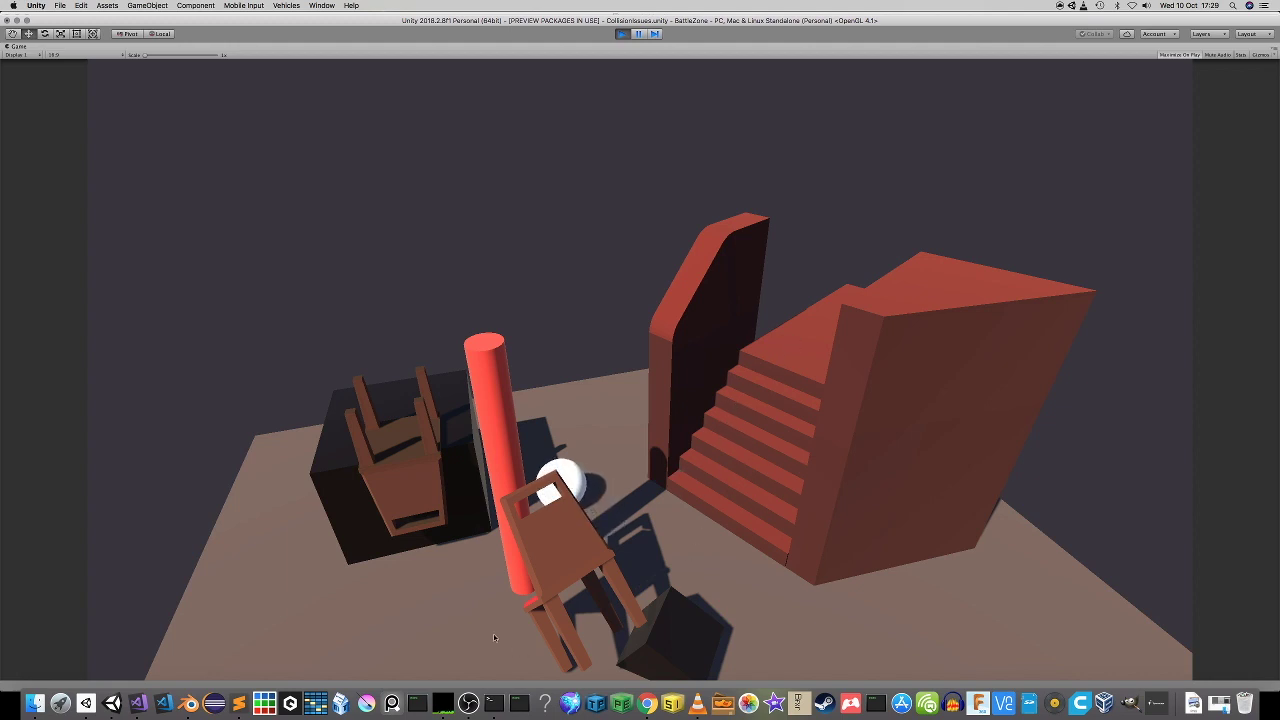
Play-test the sphere falling onto the stairs, then lift the white sphere just above the top step.
{"action": "left_click", "coordinate": [620, 34]}
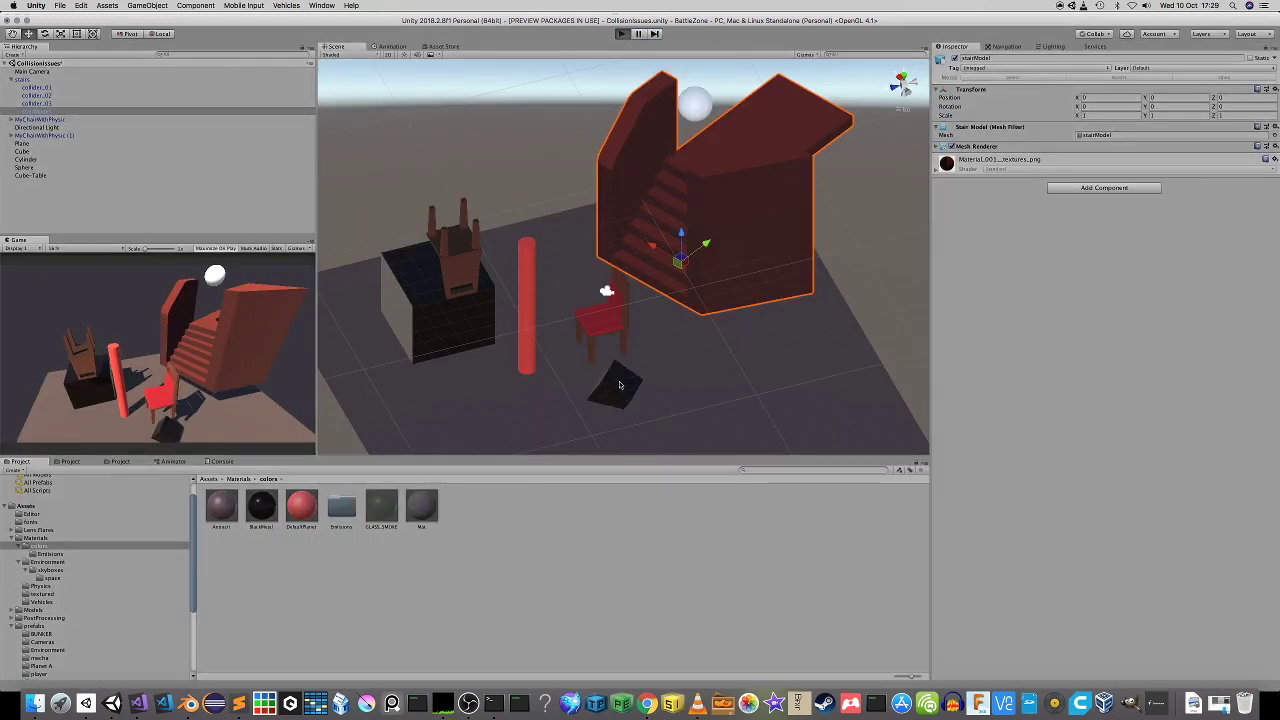
{"action": "key", "text": "super+p"}
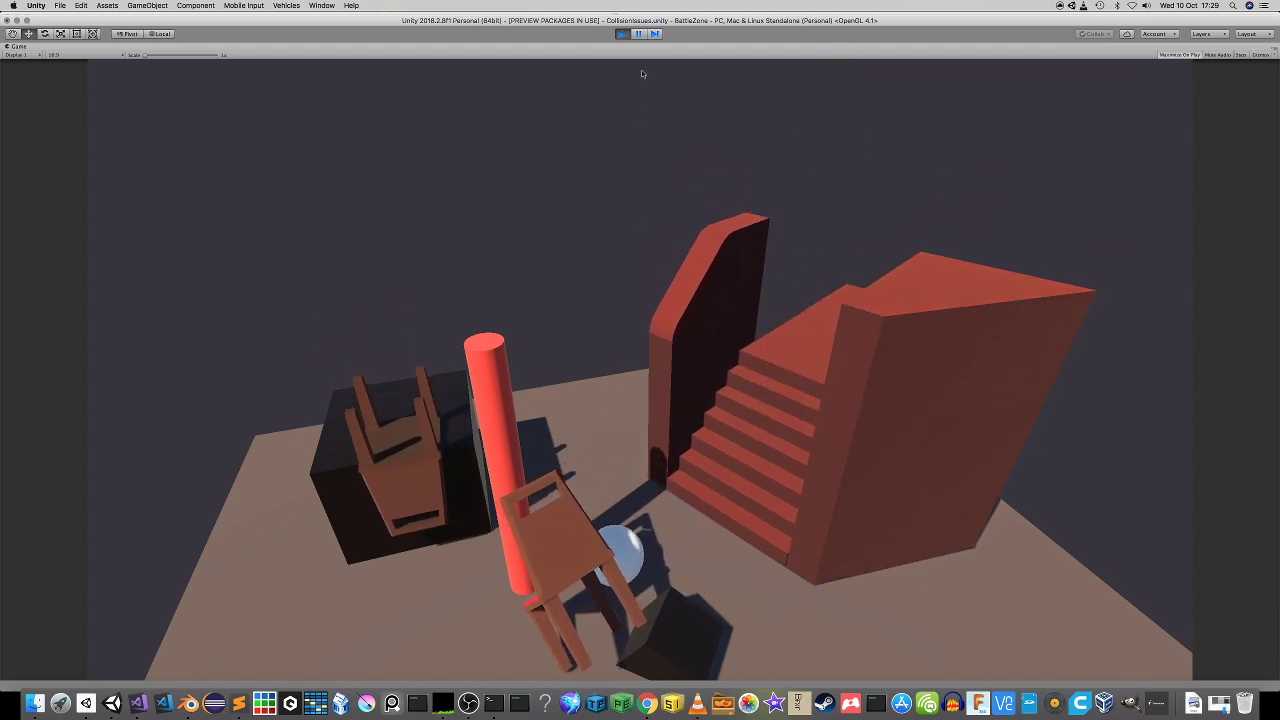
{"action": "key", "text": "super+p"}
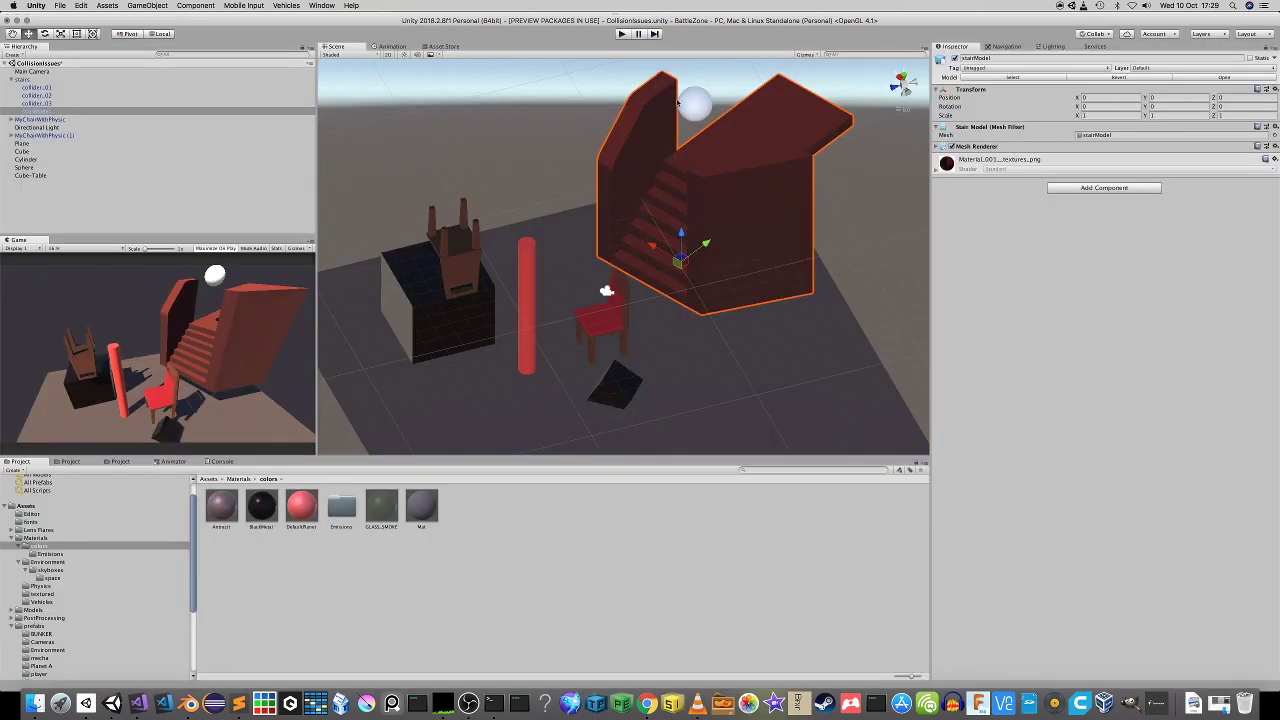
{"action": "left_click_drag", "start_coordinate": [692, 104], "coordinate": [697, 79]}
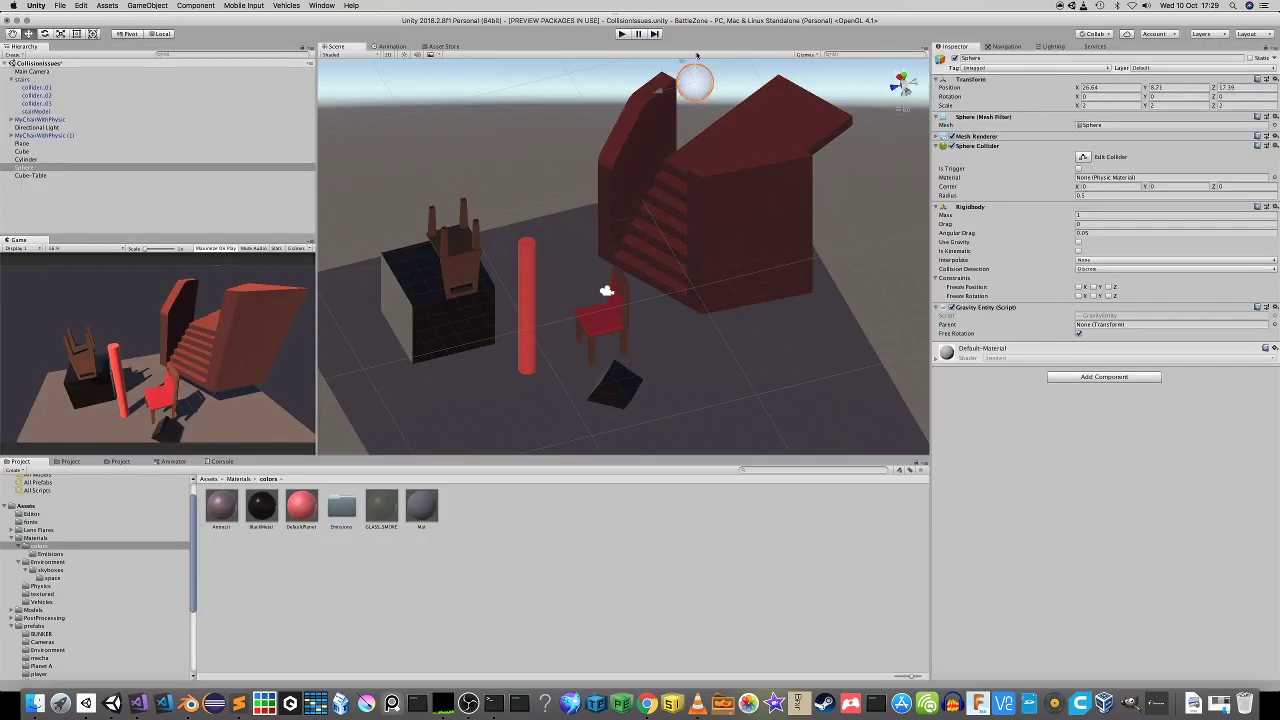
Select chairModel, run the scene, and show the Console's non-convex MeshCollider with Rigidbody error.
{"action": "left_click", "coordinate": [622, 34]}
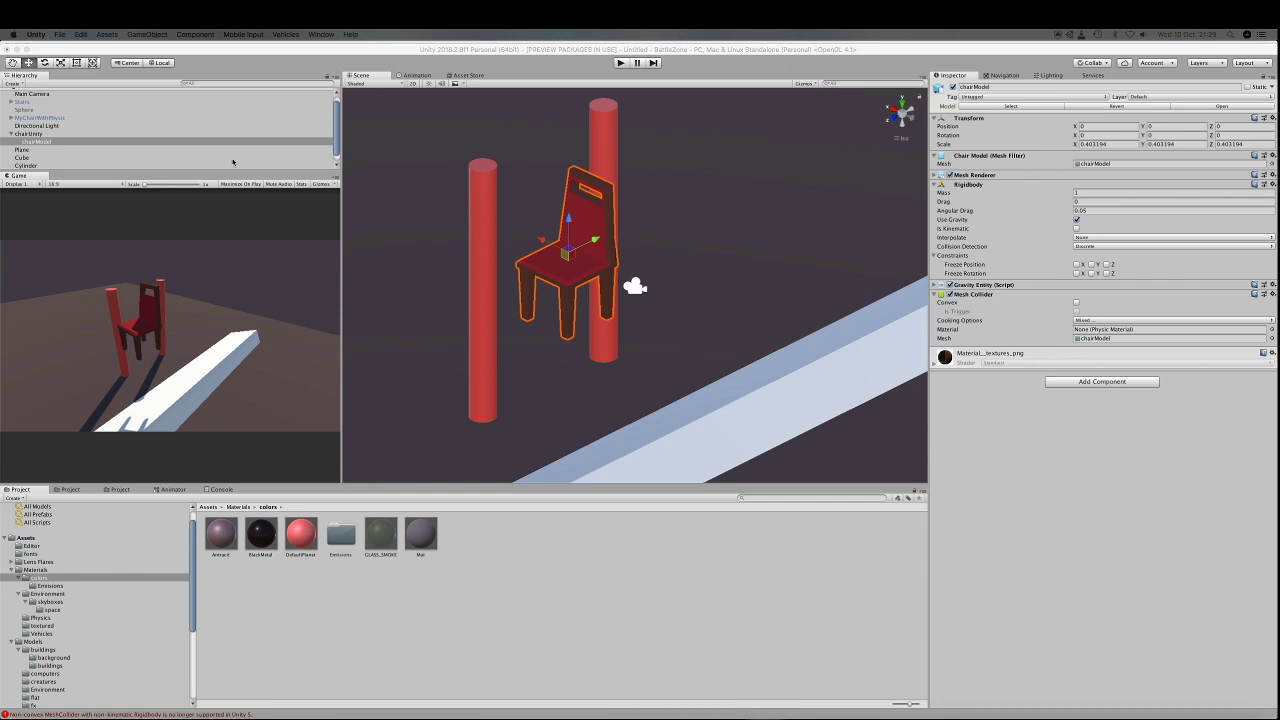
{"action": "left_click", "coordinate": [36, 142]}
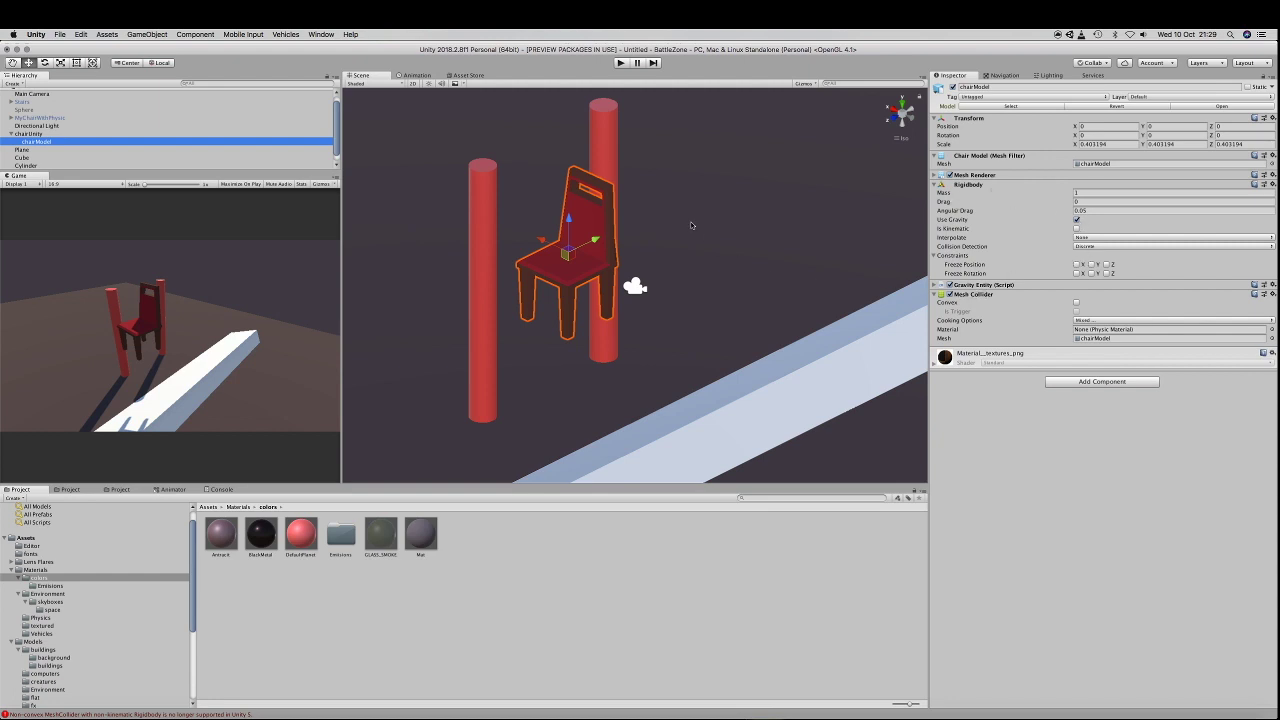
{"action": "left_click", "coordinate": [620, 64]}
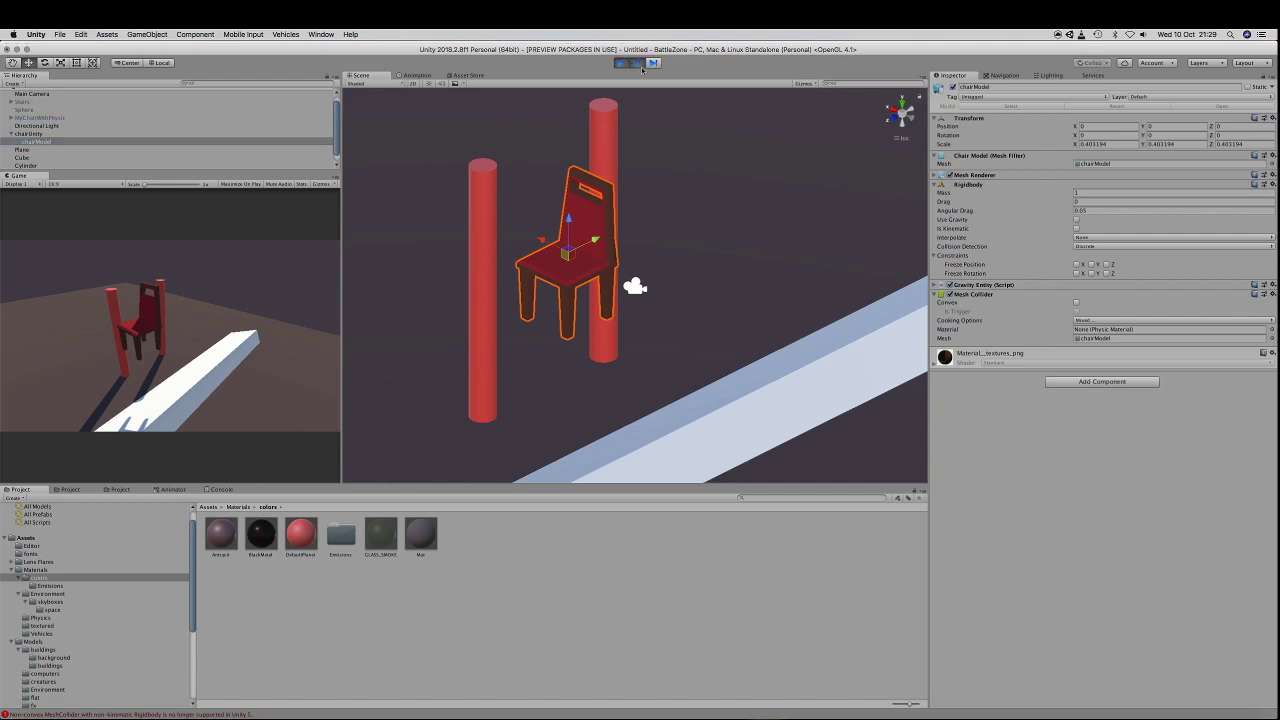
{"action": "left_click", "coordinate": [219, 489]}
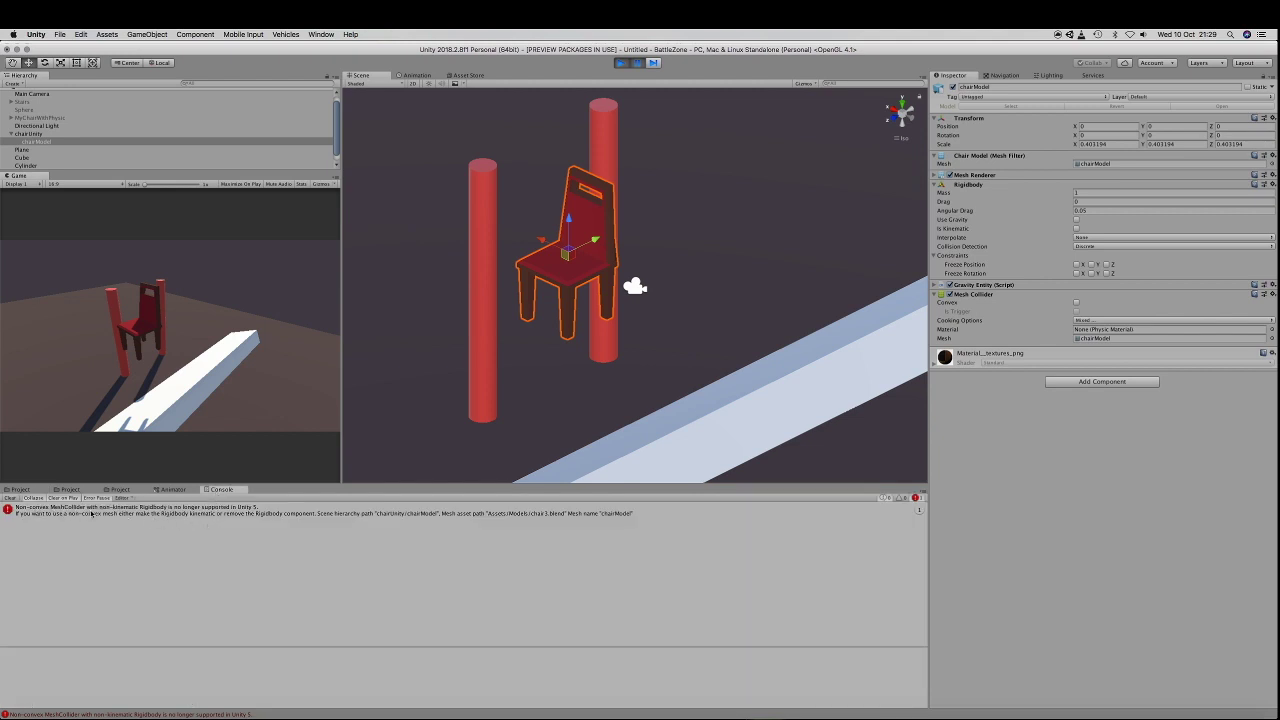
Set the chair's Mesh Collider to Convex and play-test the chair's fall.
{"action": "left_click", "coordinate": [620, 63]}
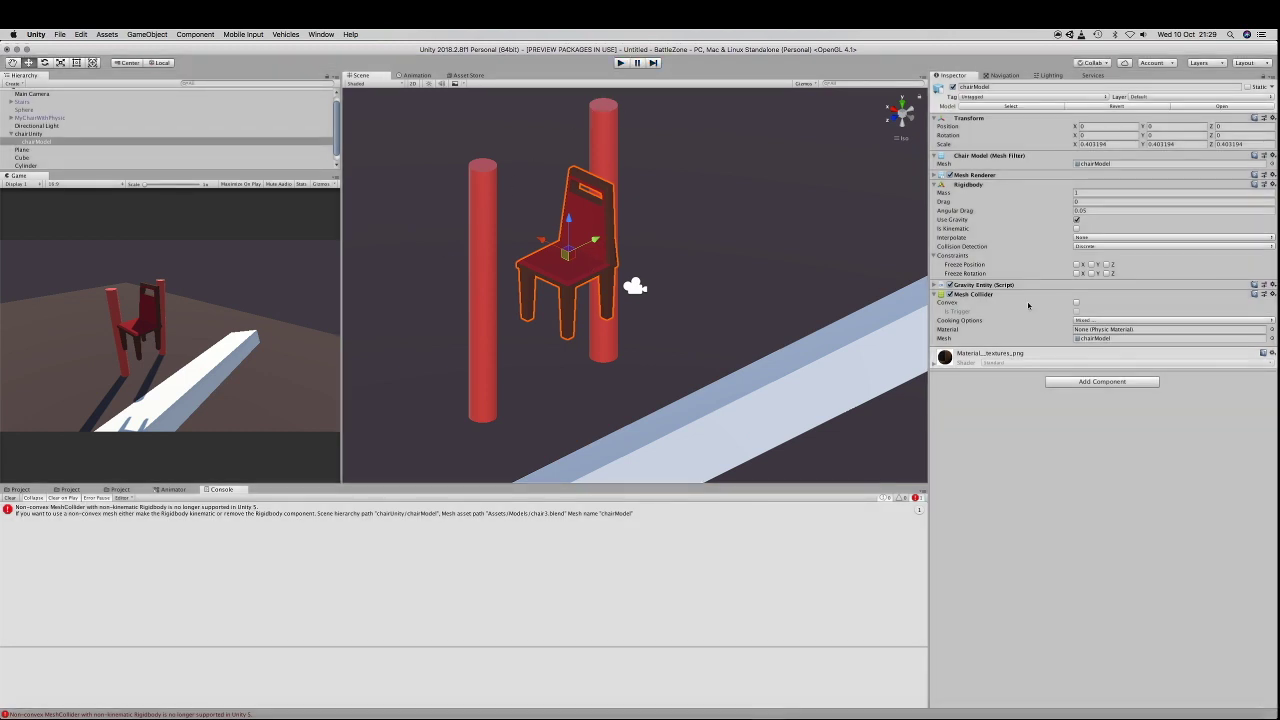
{"action": "left_click", "coordinate": [1076, 303]}
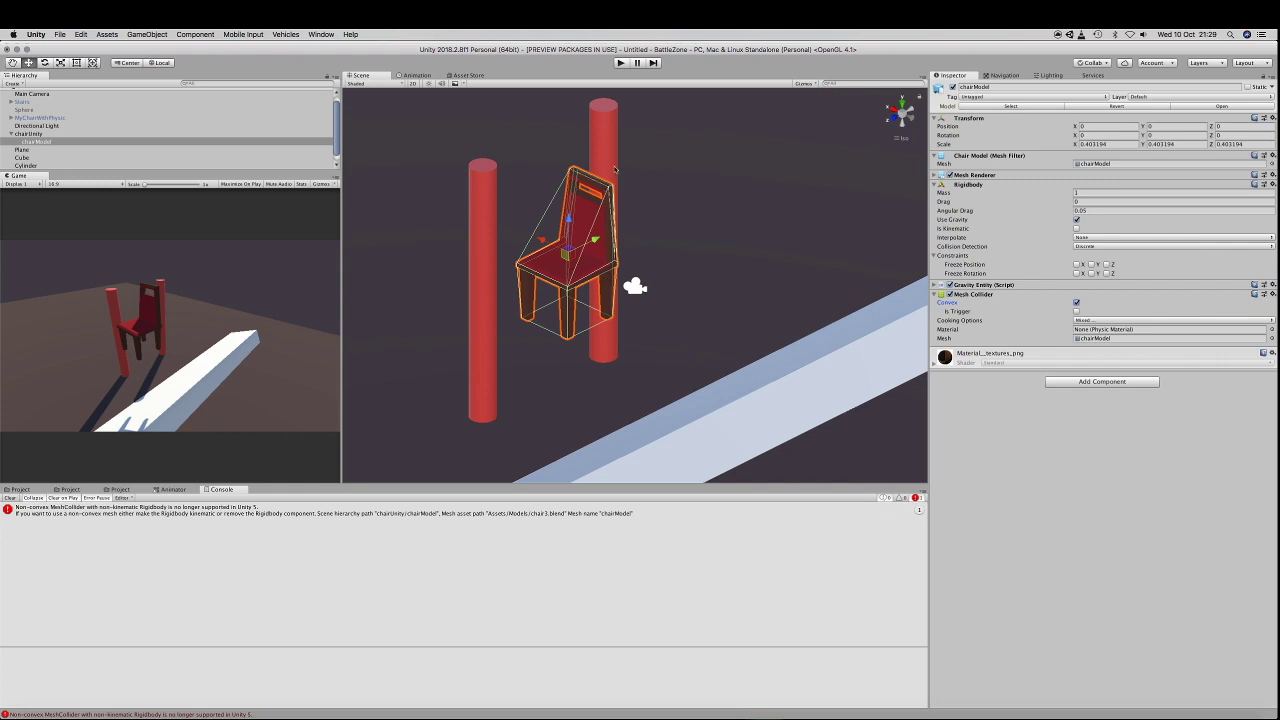
{"action": "left_click", "coordinate": [620, 63]}
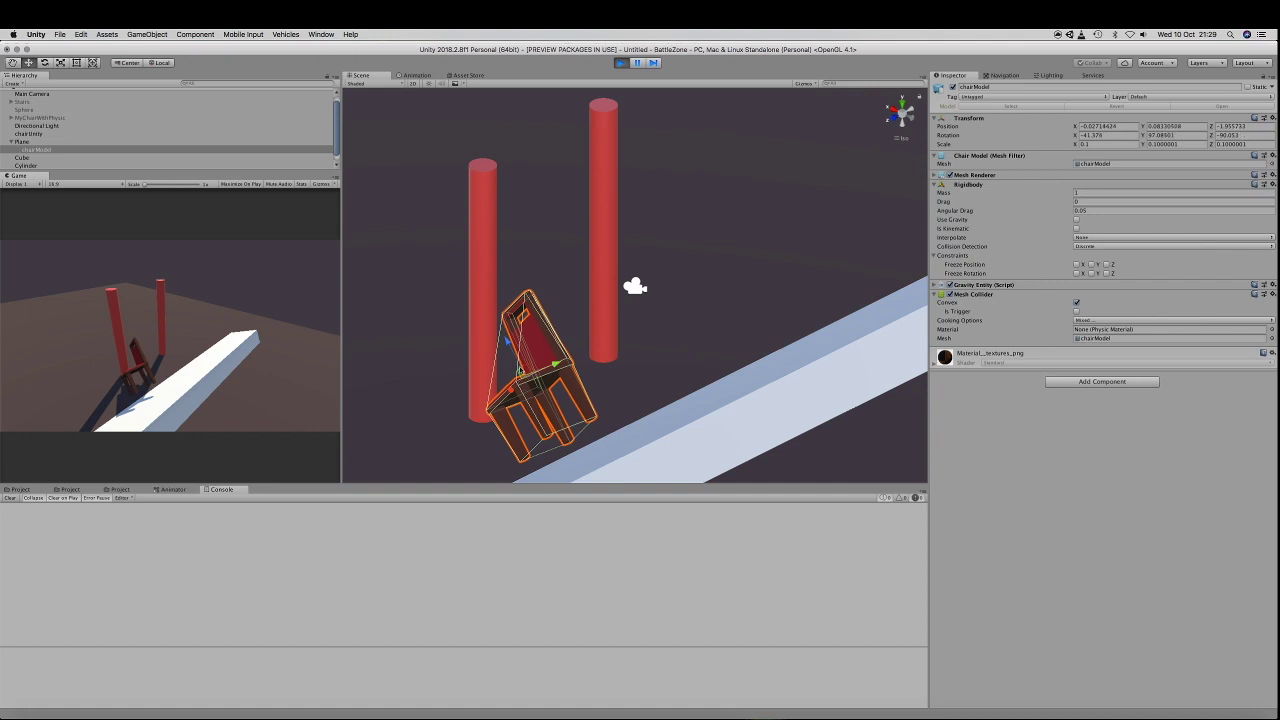
Enable Maximize On Play in the Game view and rerun the scene full-screen.
{"action": "left_click", "coordinate": [620, 62]}
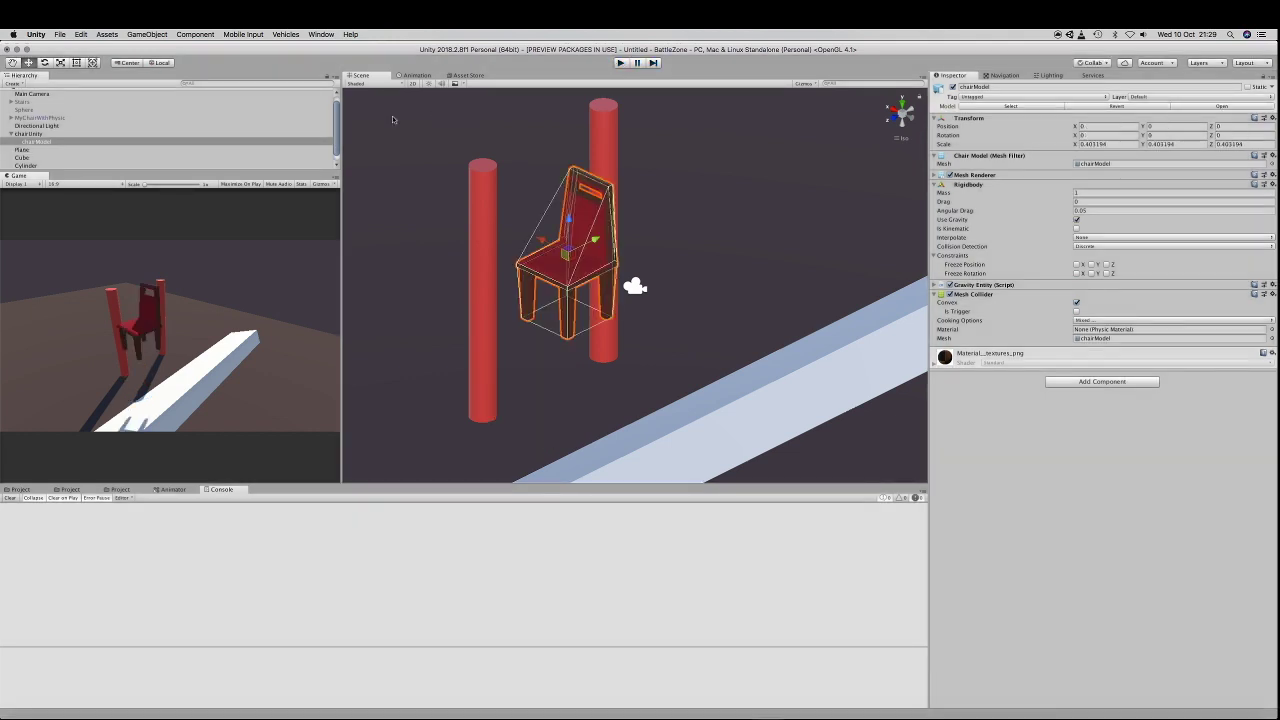
{"action": "left_click", "coordinate": [242, 185]}
{"action": "left_click", "coordinate": [620, 62]}
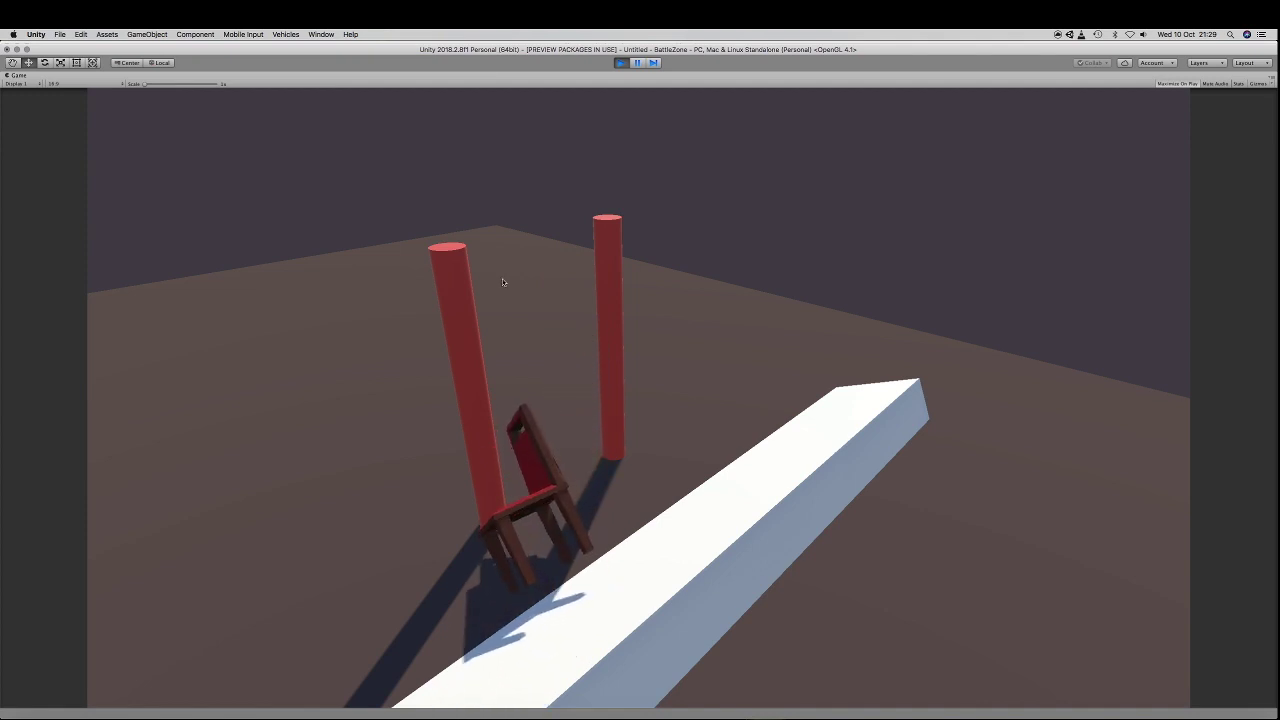
Disable chairModel's Mesh Collider and add a Box Collider in its place.
{"action": "left_click", "coordinate": [619, 63]}
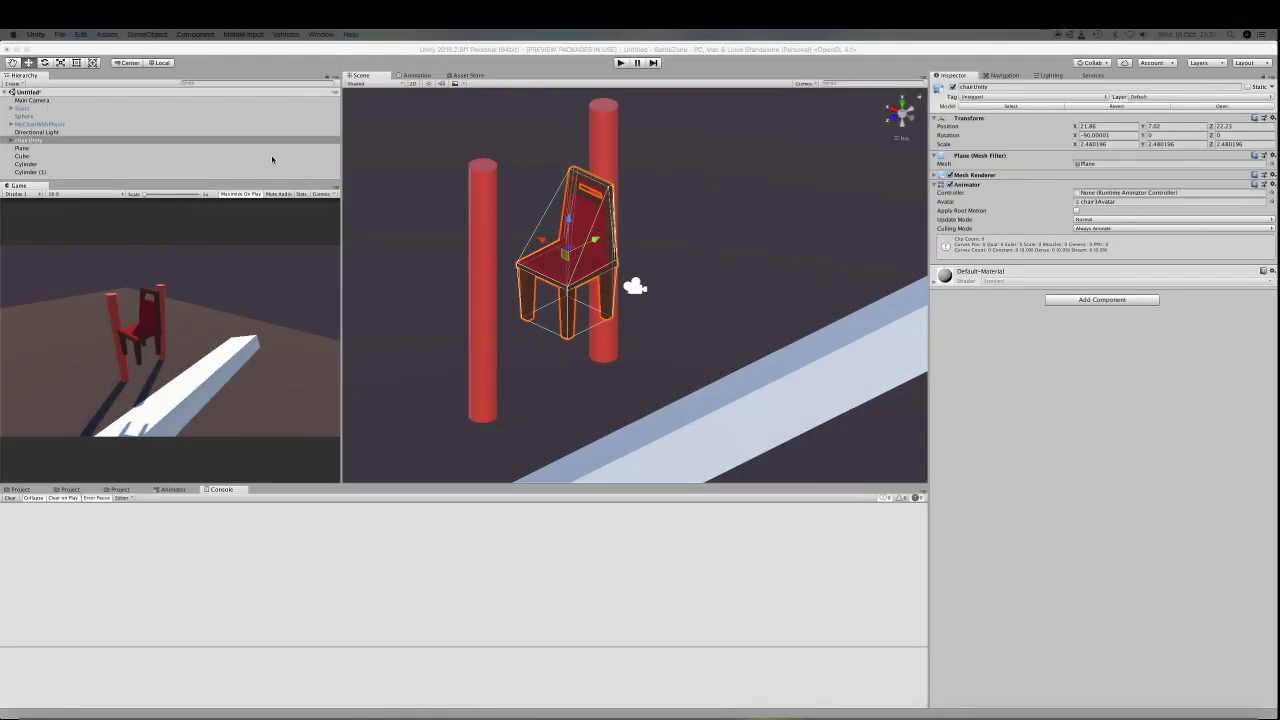
{"action": "left_click", "coordinate": [9, 141]}
{"action": "left_click", "coordinate": [36, 148]}
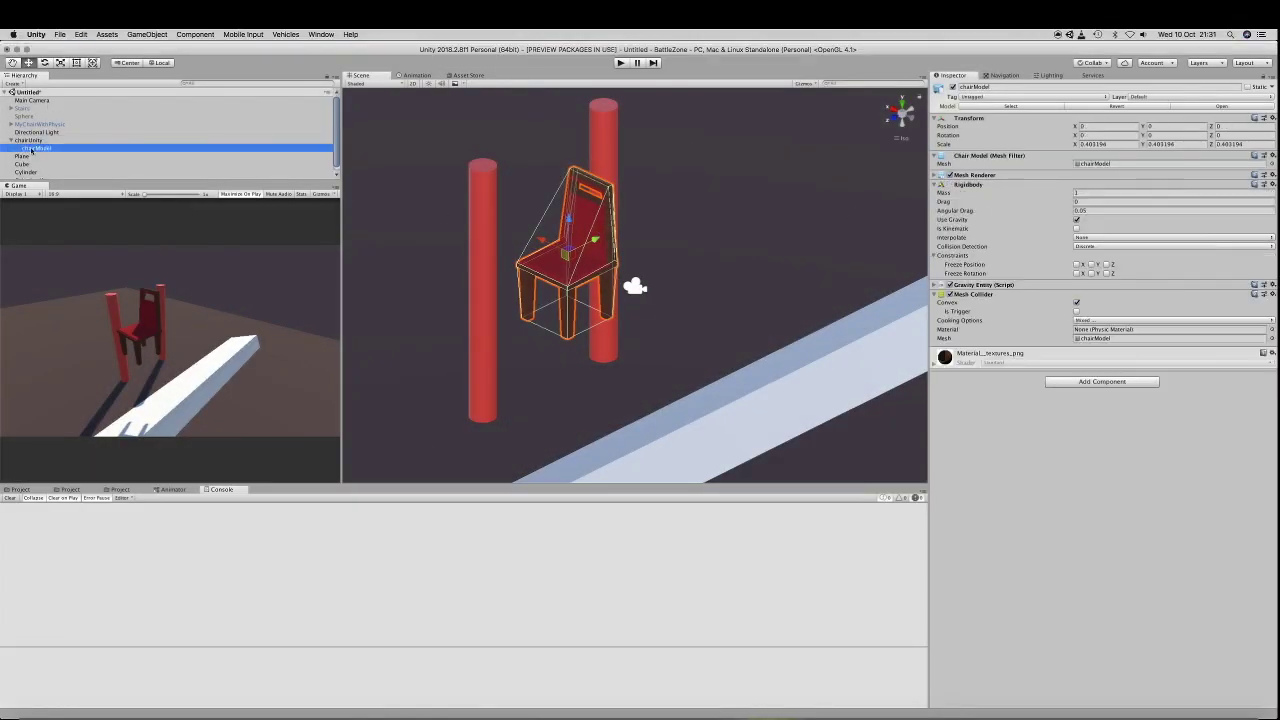
{"action": "left_click", "coordinate": [949, 295]}
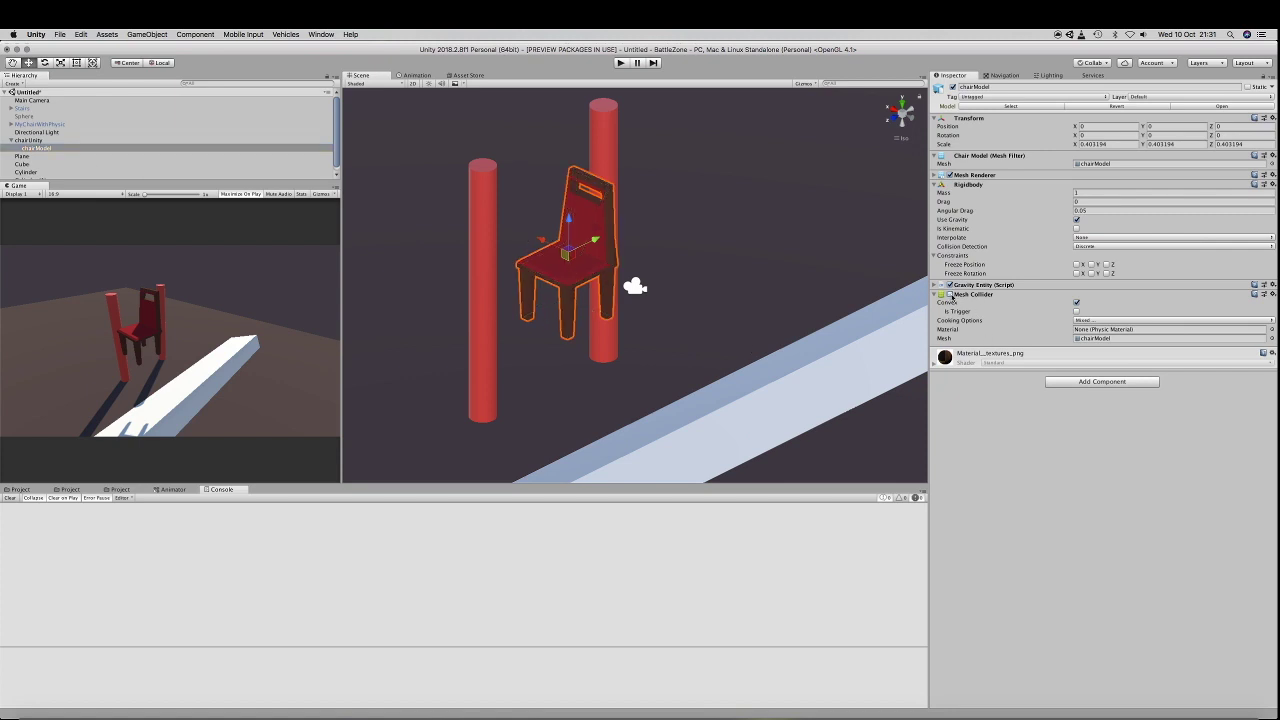
{"action": "left_click", "coordinate": [1074, 383]}
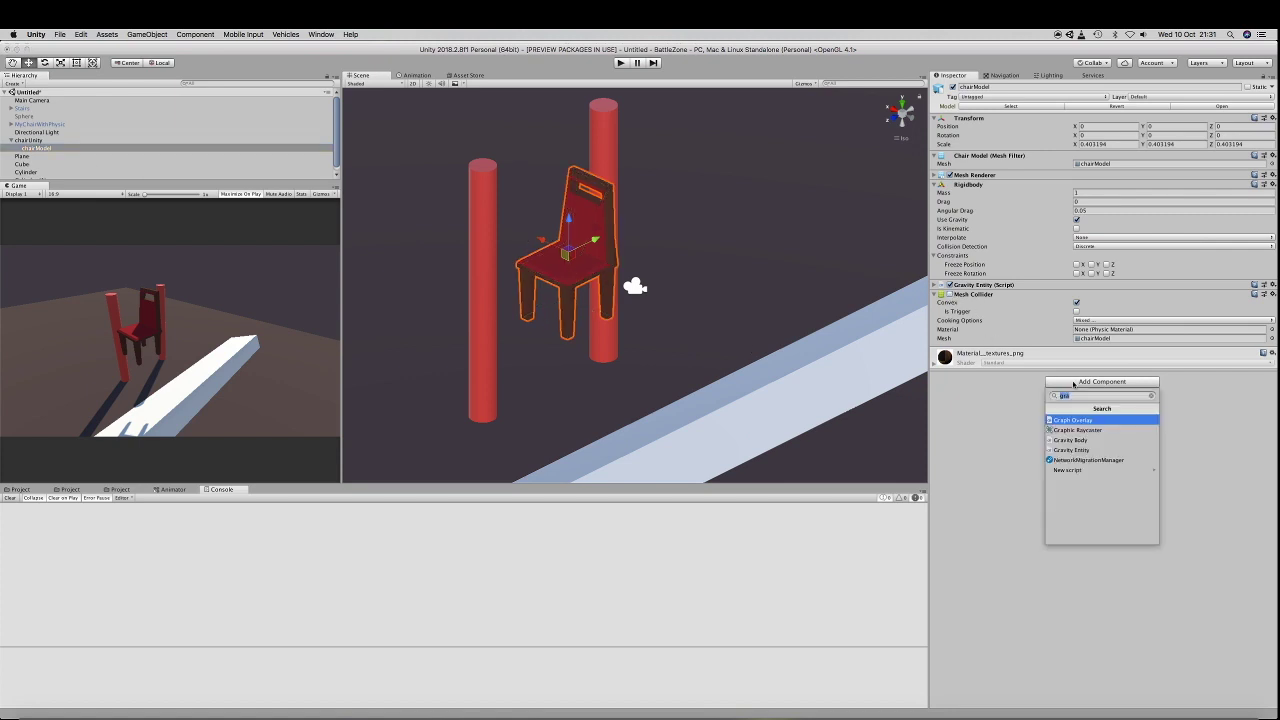
{"action": "type", "text": "boxco"}
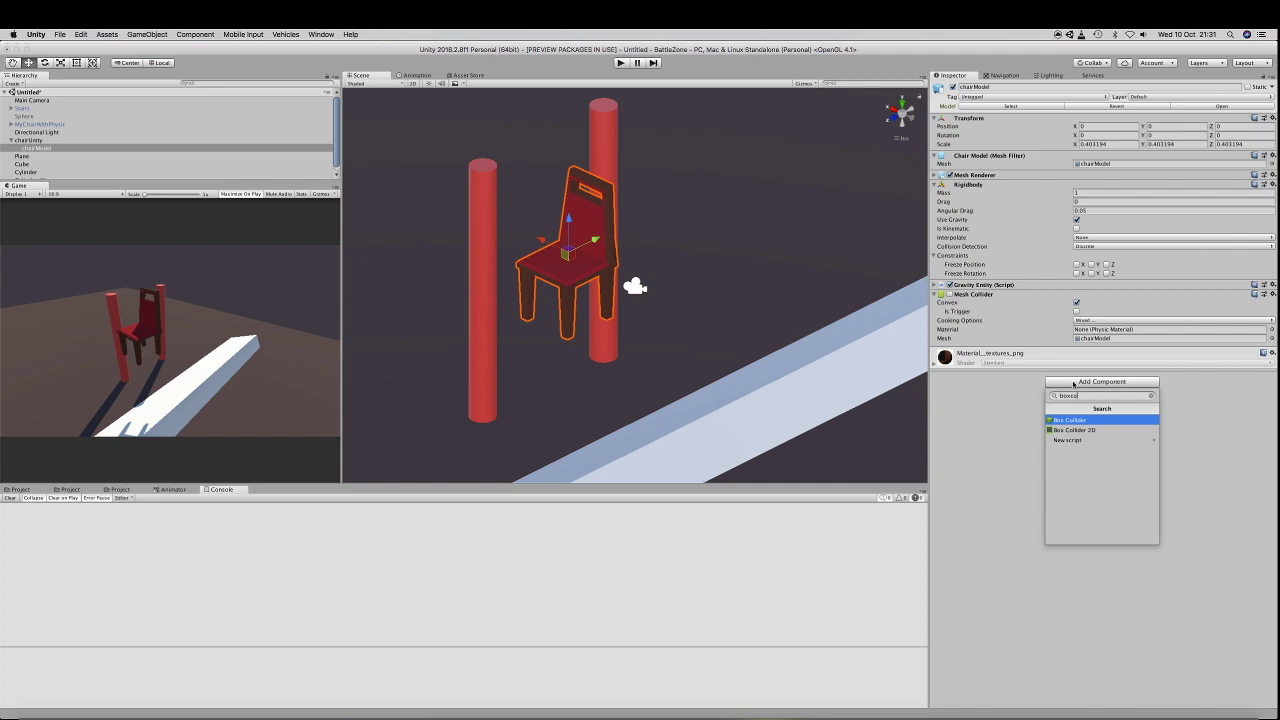
{"action": "key", "text": "Return"}
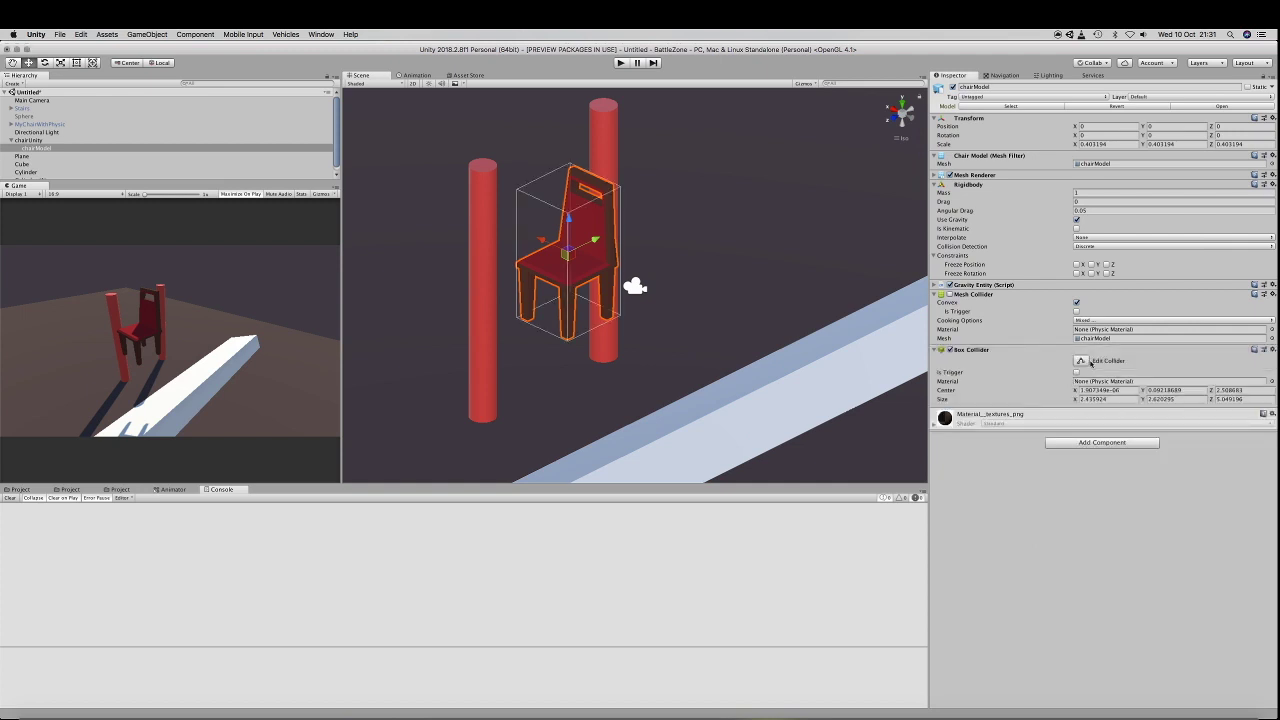
Shrink the first Box Collider to fit the chair's backrest.
{"action": "left_click", "coordinate": [1082, 361]}
{"action": "left_click", "coordinate": [538, 268]}
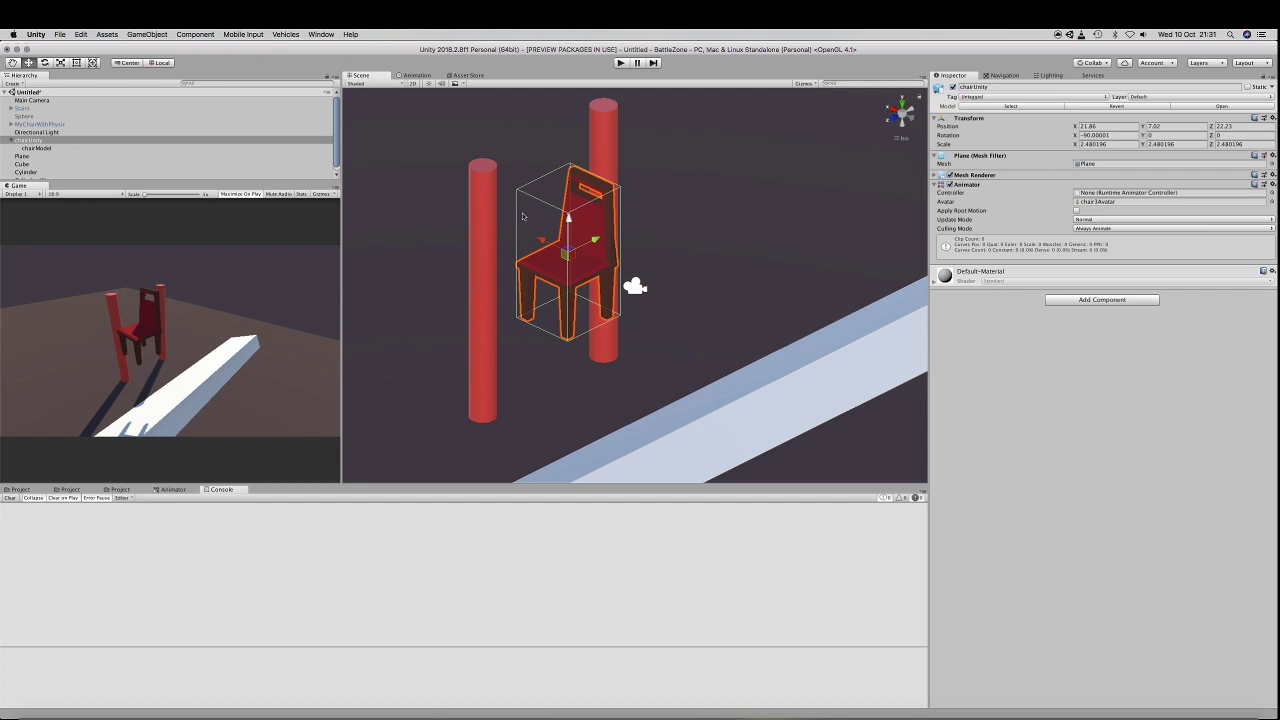
{"action": "left_click", "coordinate": [61, 150]}
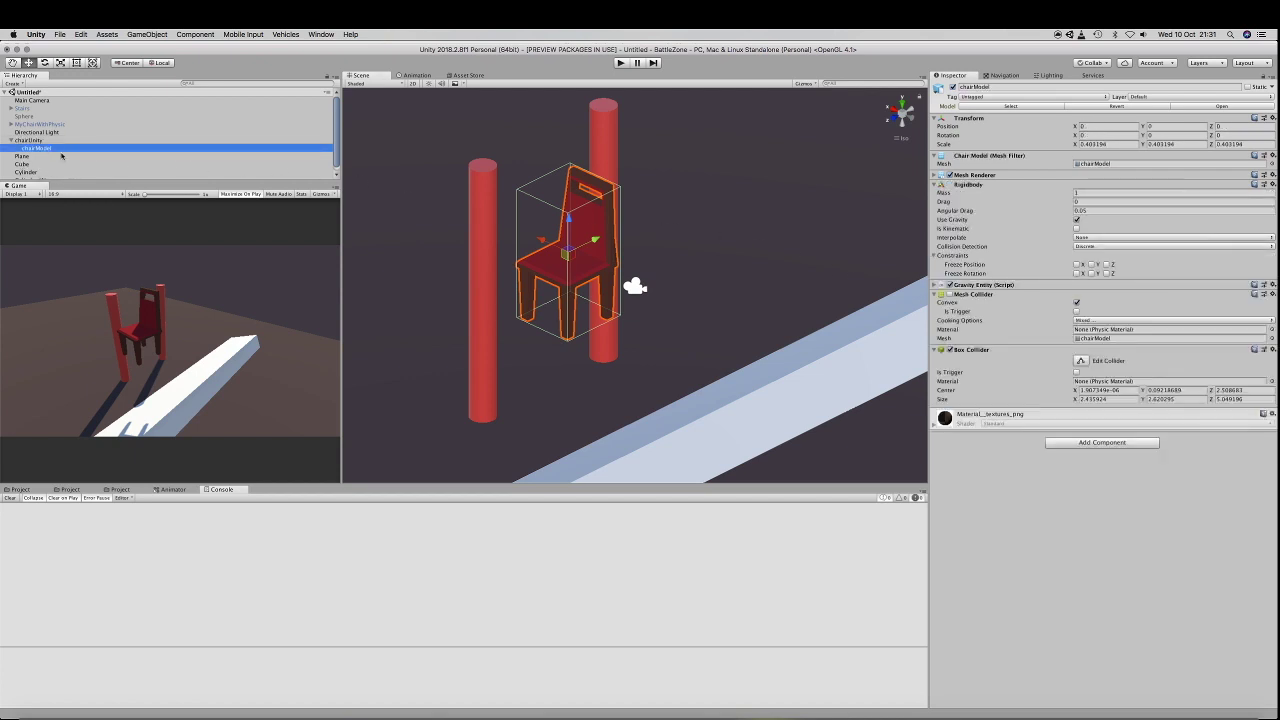
{"action": "left_click", "coordinate": [1081, 360]}
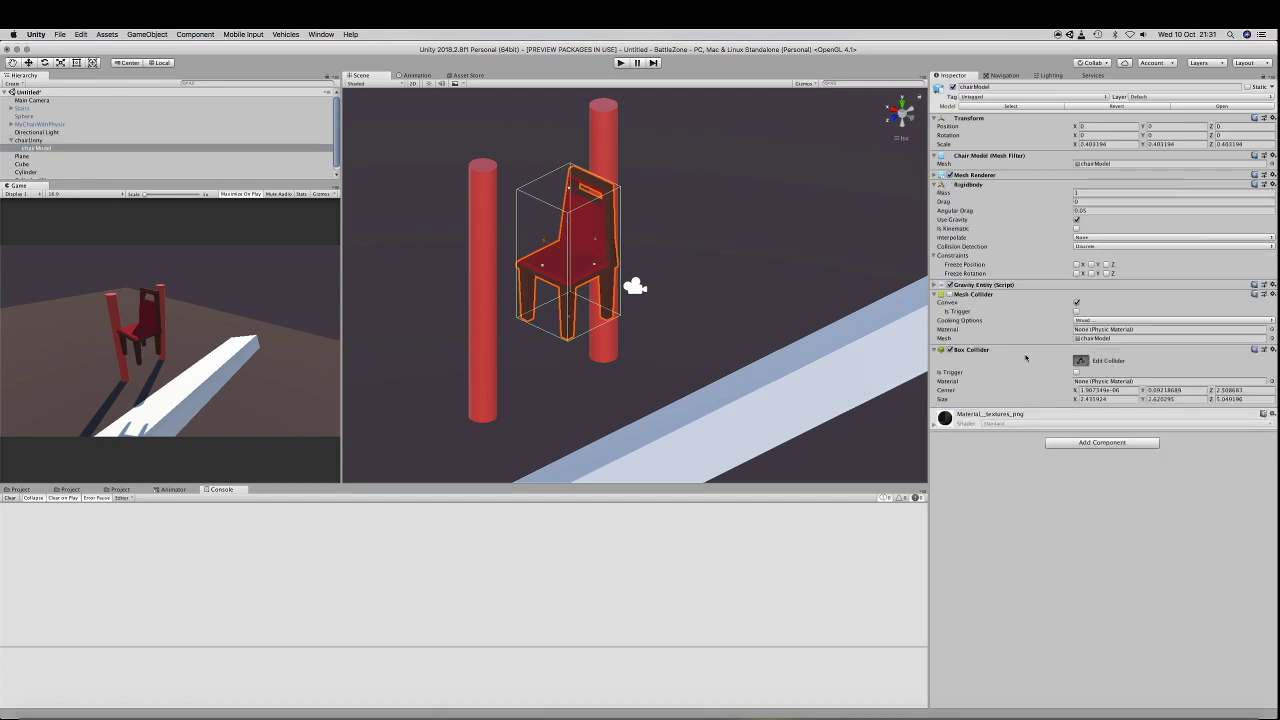
{"action": "left_click_drag", "start_coordinate": [541, 268], "coordinate": [590, 255]}
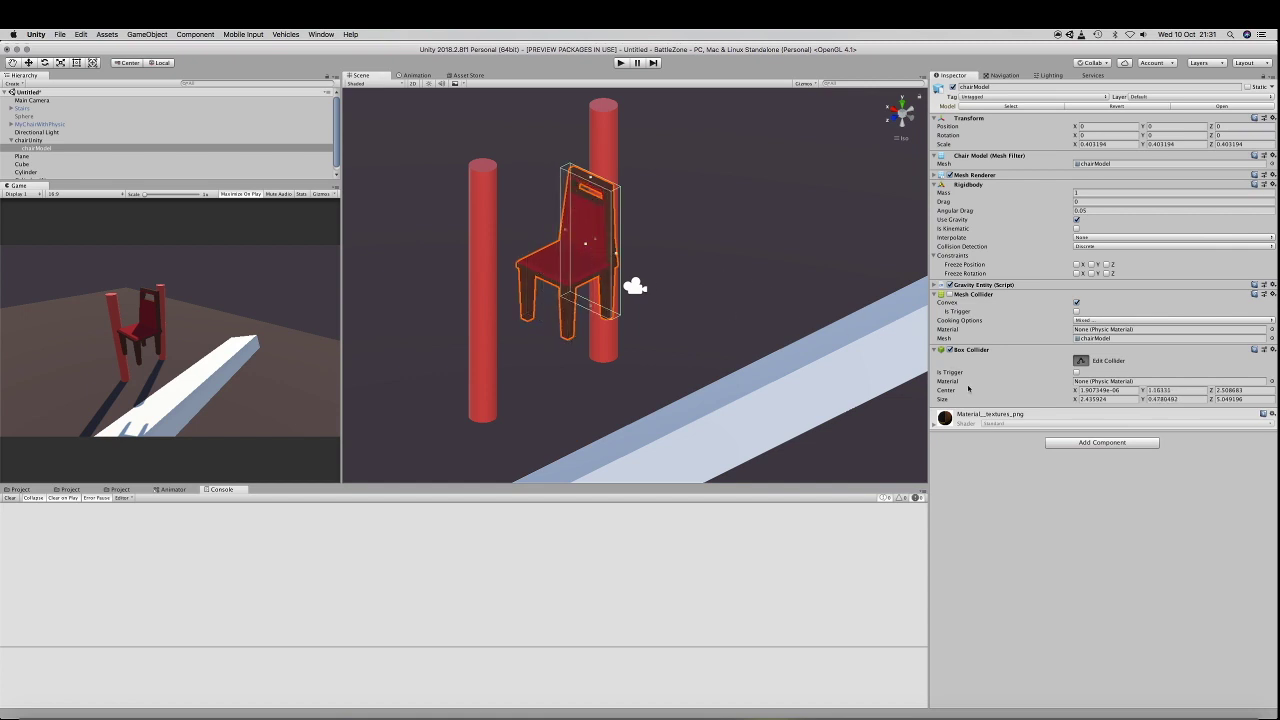
Add a second Box Collider and lower its top face down to the chair seat.
{"action": "left_click", "coordinate": [1079, 447]}
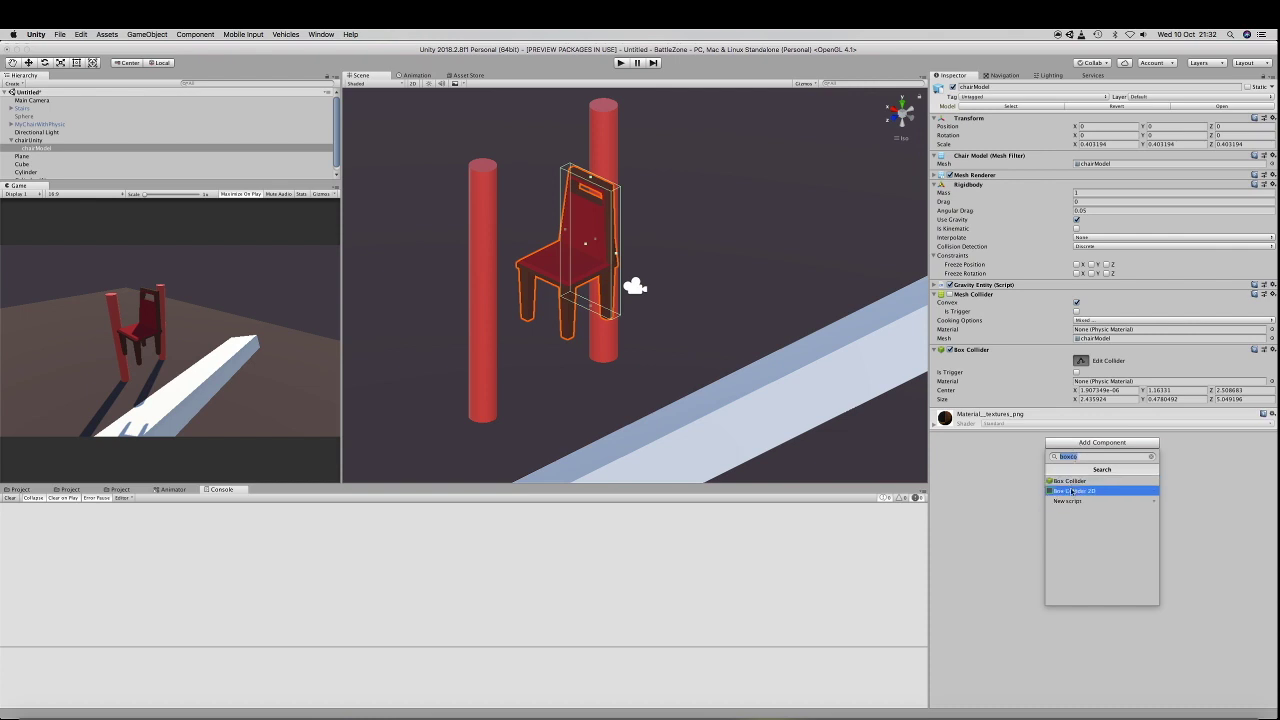
{"action": "left_click", "coordinate": [1074, 486]}
{"action": "left_click", "coordinate": [1081, 422]}
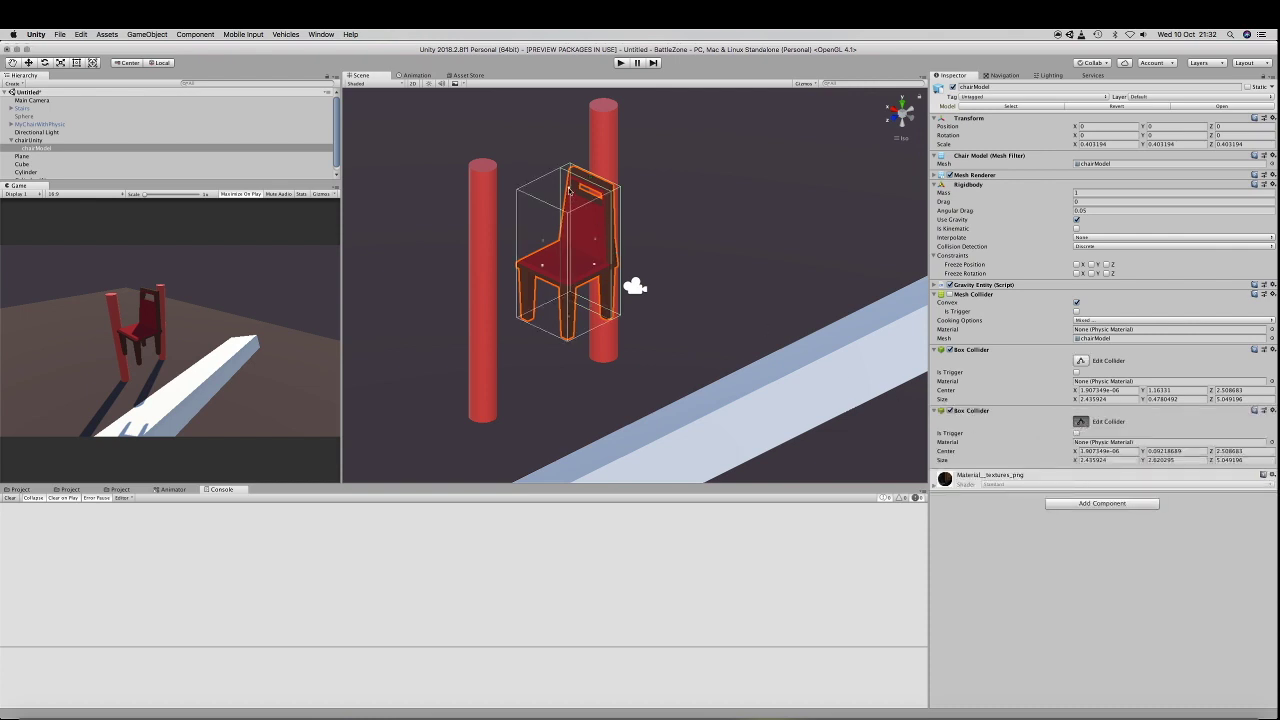
{"action": "left_click_drag", "start_coordinate": [569, 189], "coordinate": [576, 264]}
{"action": "left_click", "coordinate": [621, 63]}
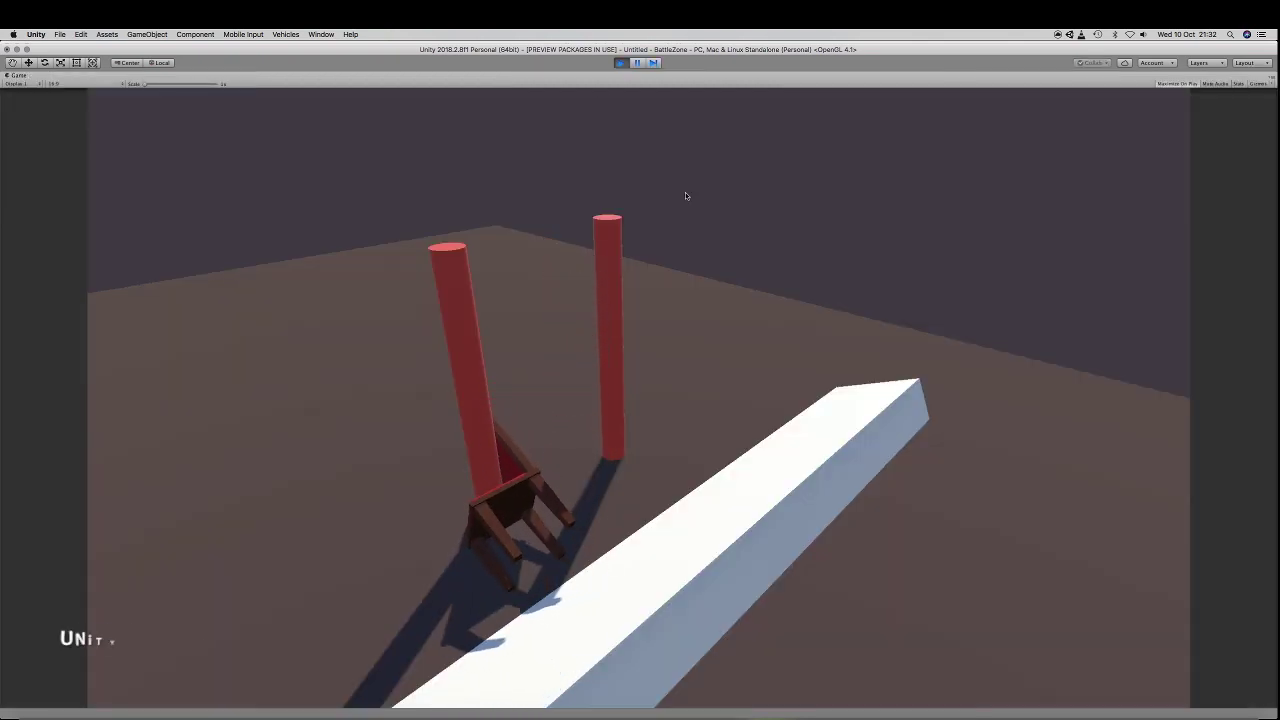
Stop play mode after watching the chair fall with its two box colliders.
{"action": "left_click", "coordinate": [620, 63]}
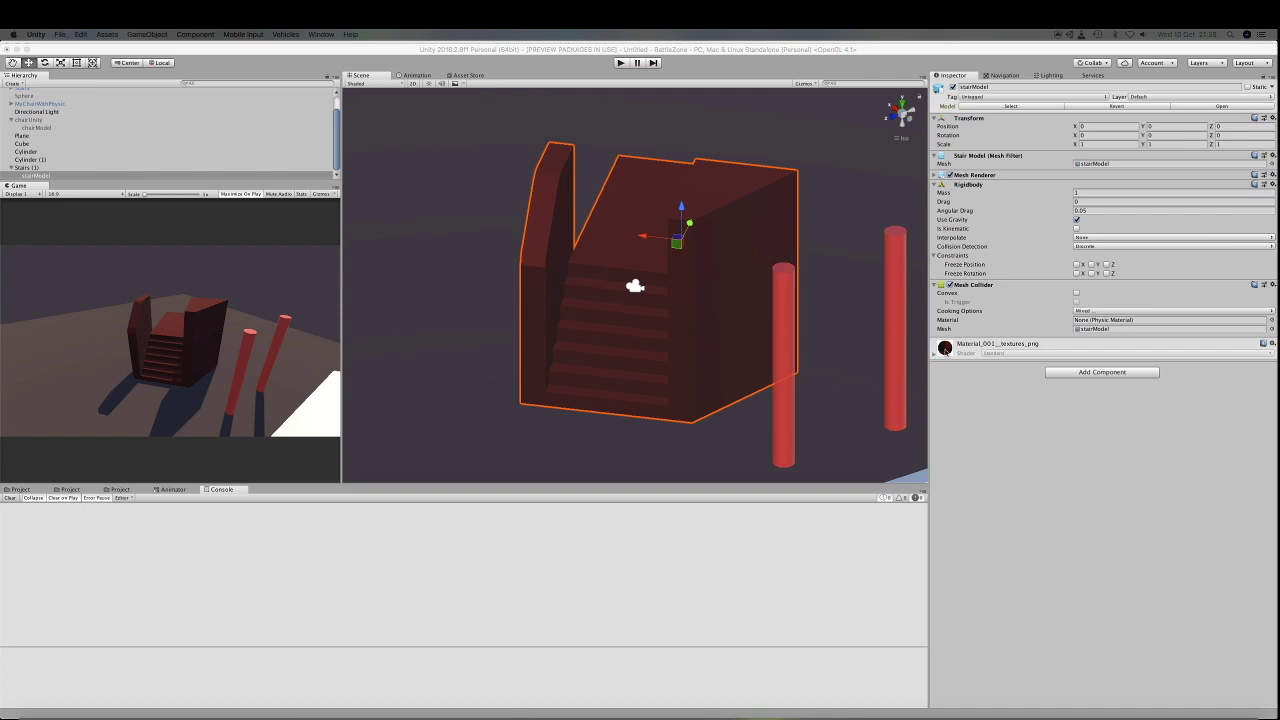
Preview the stairs' Mesh Collider as convex, turn Convex back off, and search components for 'boxcol'.
{"action": "left_click", "coordinate": [1077, 294]}
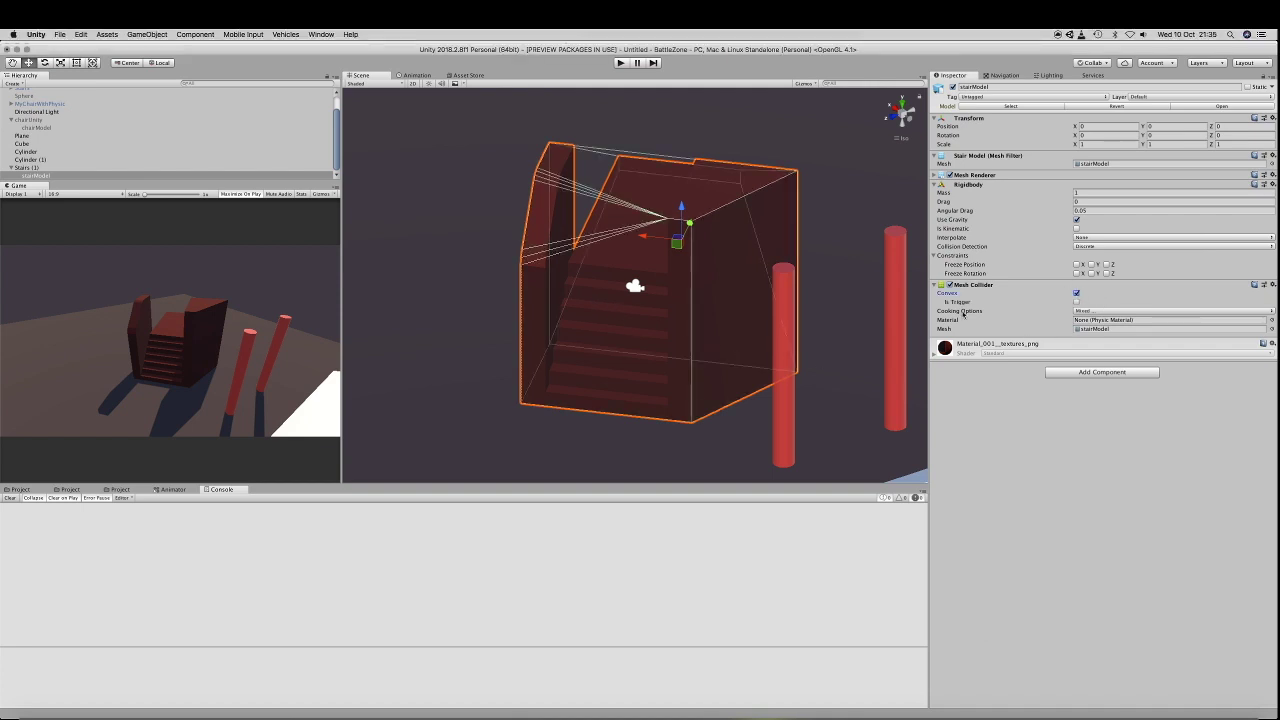
{"action": "left_click_drag", "start_coordinate": [721, 365], "coordinate": [929, 315], "text": "alt"}
{"action": "left_click", "coordinate": [1077, 294]}
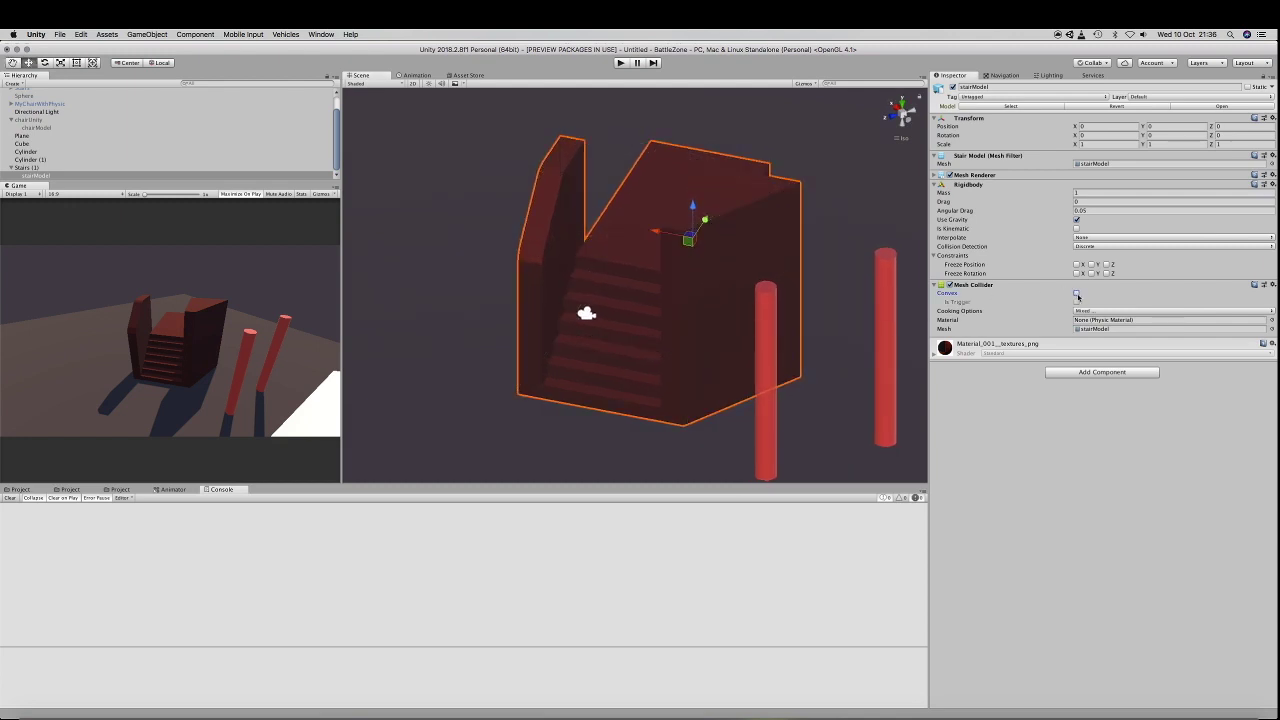
{"action": "left_click", "coordinate": [1101, 372]}
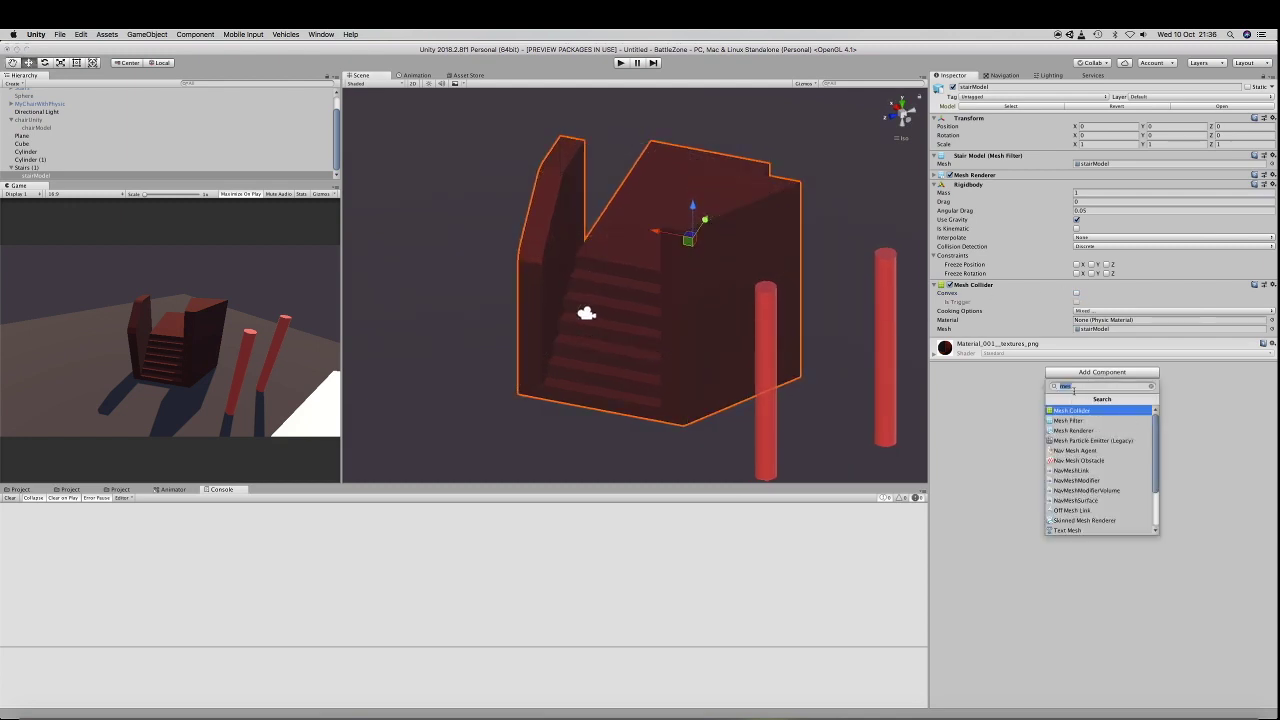
{"action": "type", "text": "boxcol"}
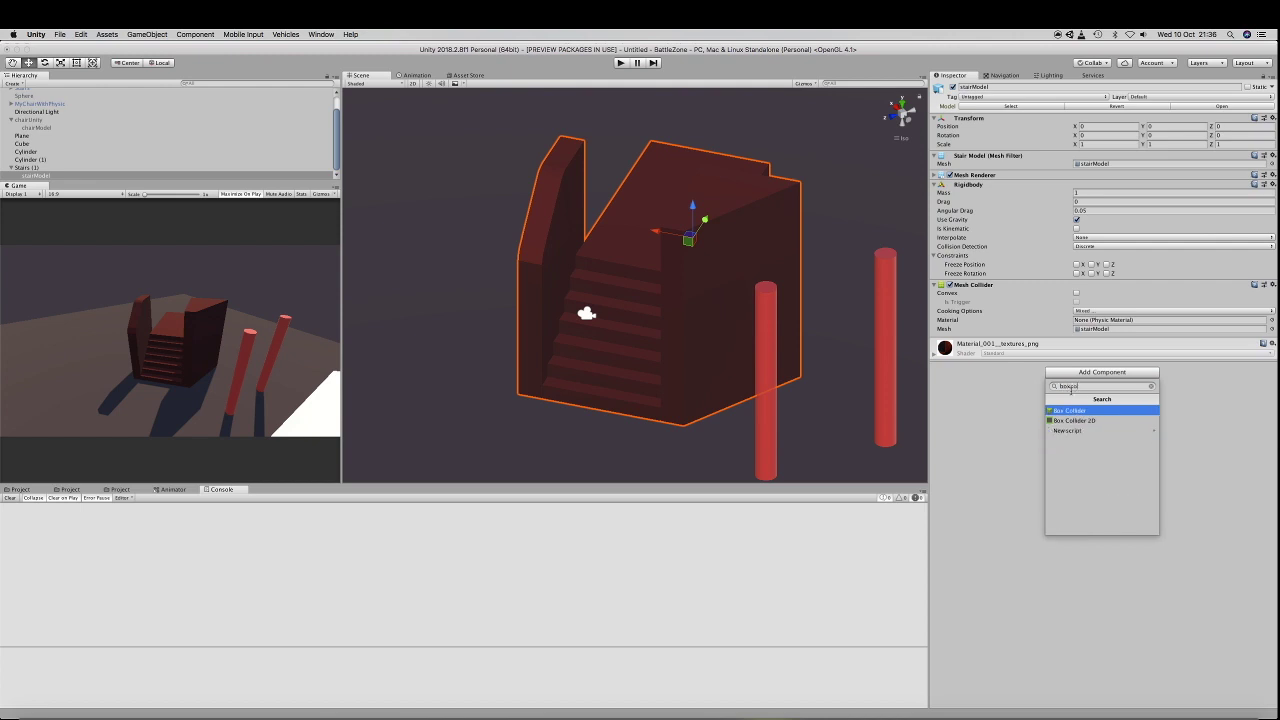
Add a Box Collider to stairModel and edit its bounds with the stairs viewed front-on.
{"action": "key", "text": "Return"}
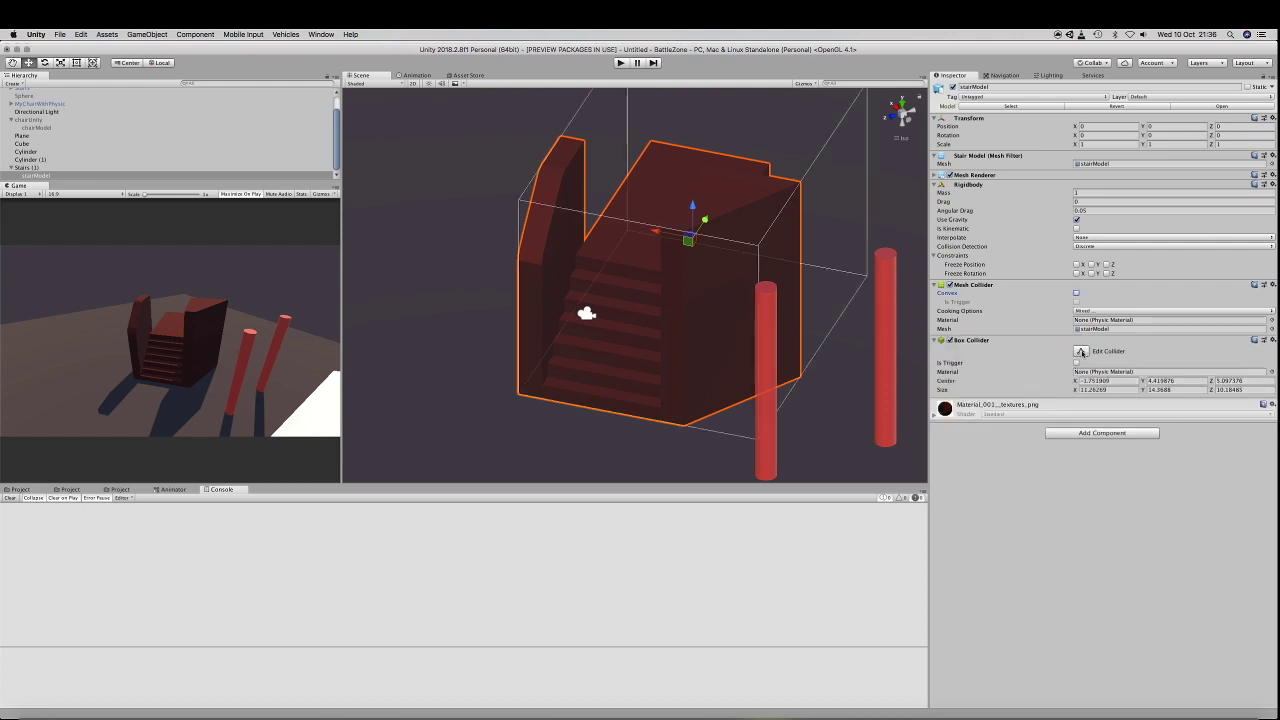
{"action": "left_click", "coordinate": [1081, 352]}
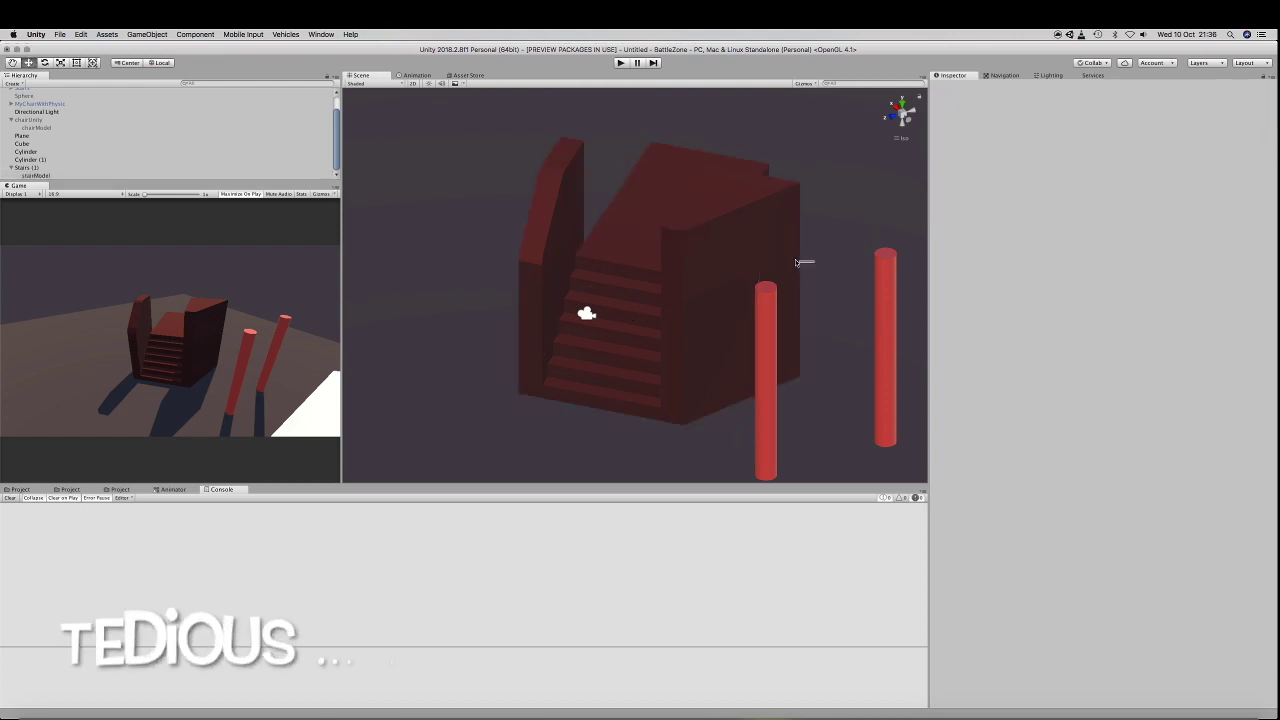
{"action": "key", "text": "w"}
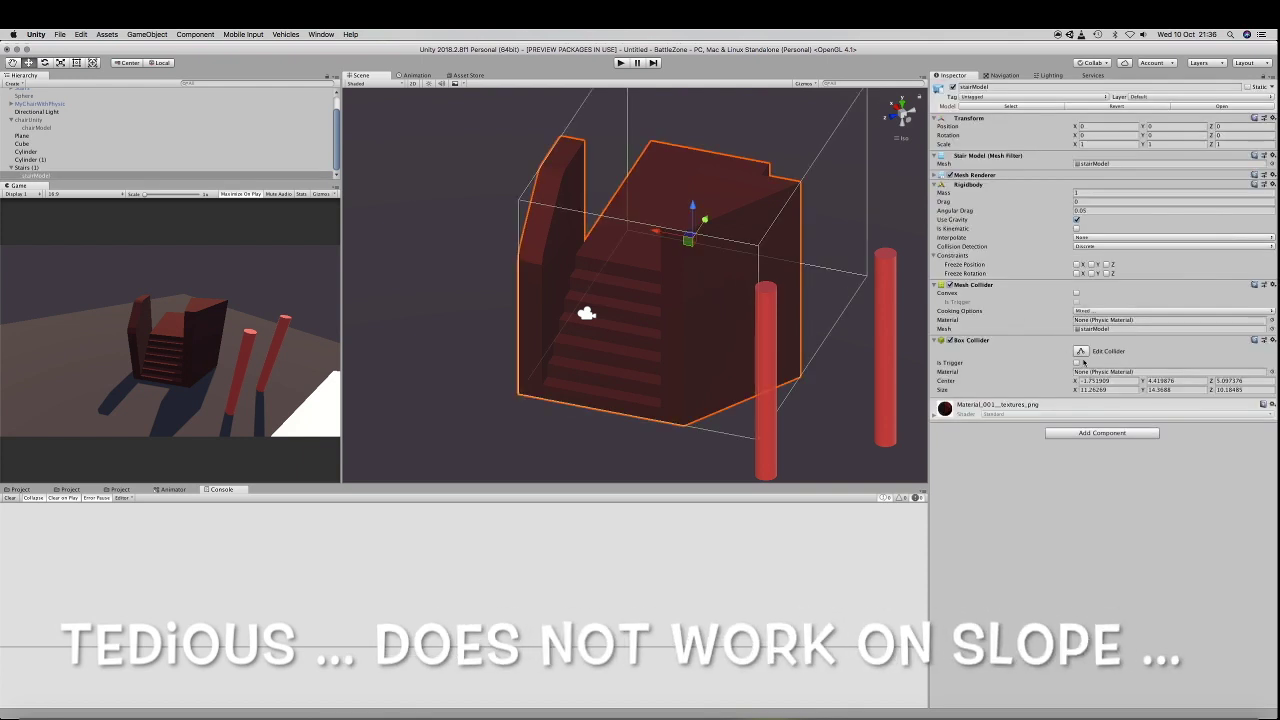
{"action": "left_click", "coordinate": [1081, 352]}
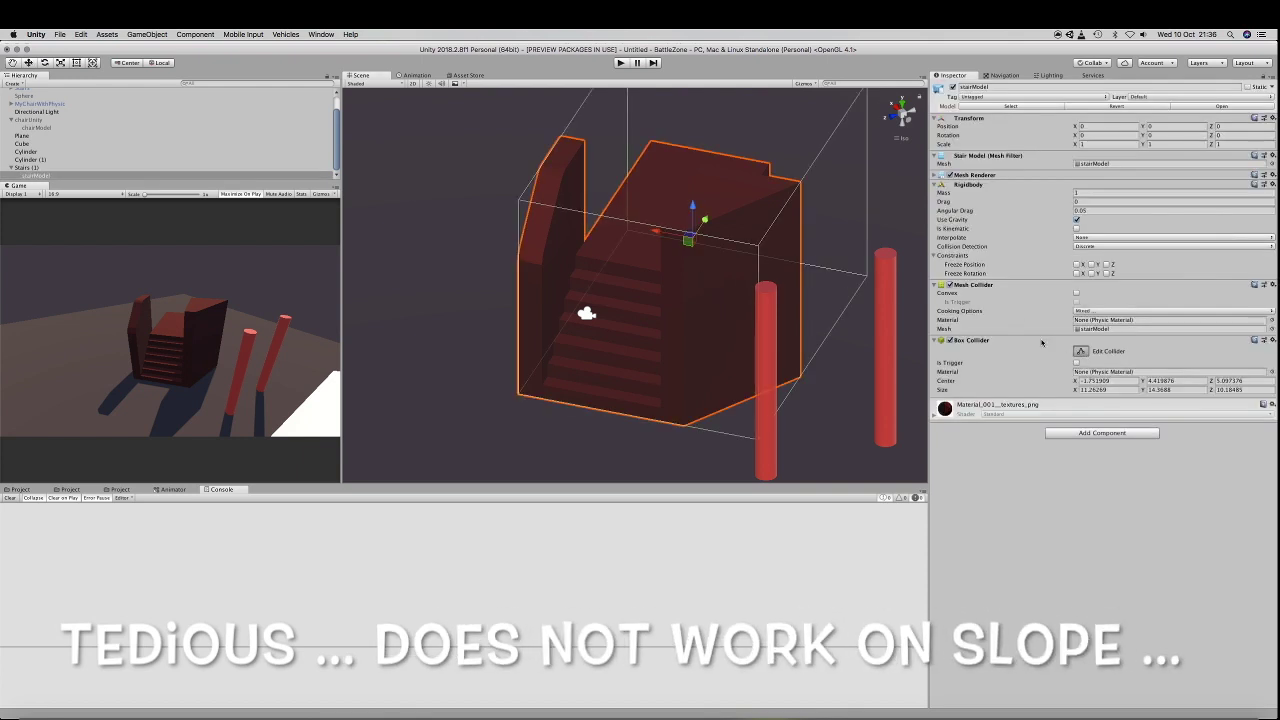
{"action": "left_click", "coordinate": [812, 263]}
{"action": "left_click_drag", "start_coordinate": [666, 280], "coordinate": [820, 334], "text": "alt"}
{"action": "left_click", "coordinate": [653, 285]}
{"action": "left_click", "coordinate": [1081, 351]}
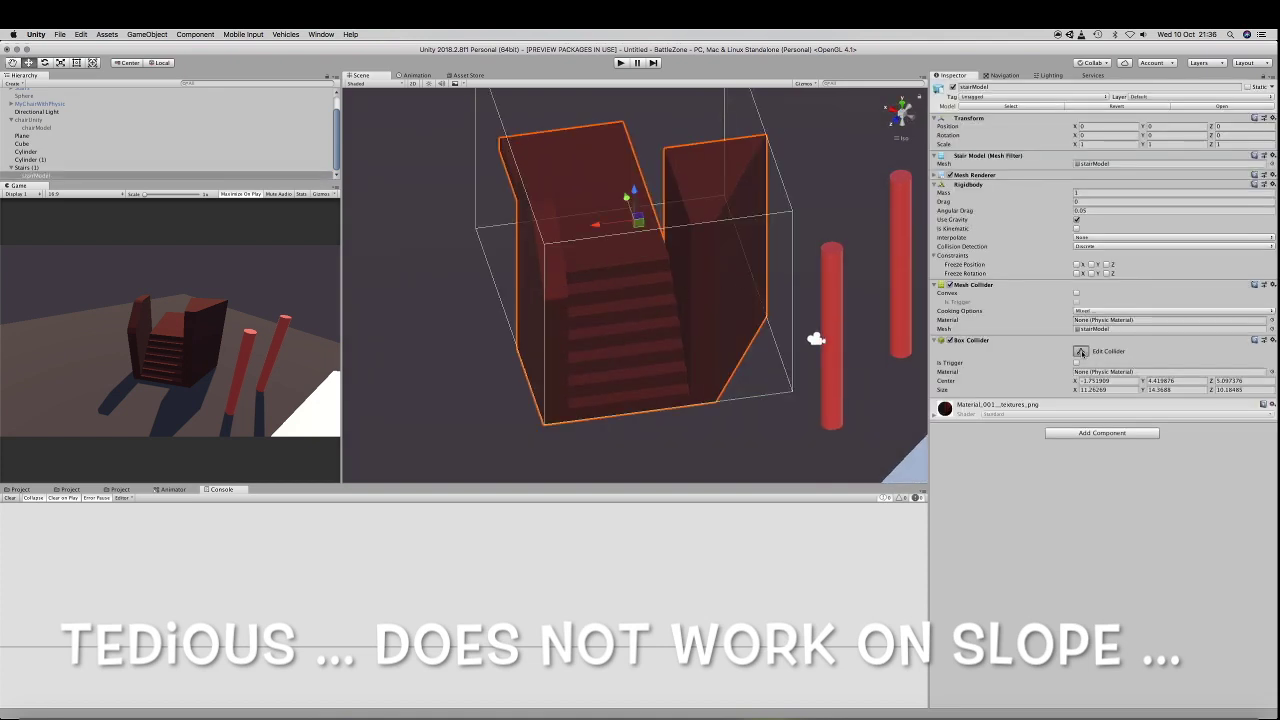
Pull the collider's left, right and top faces in to fit just the stairway.
{"action": "left_click_drag", "start_coordinate": [509, 237], "coordinate": [550, 236]}
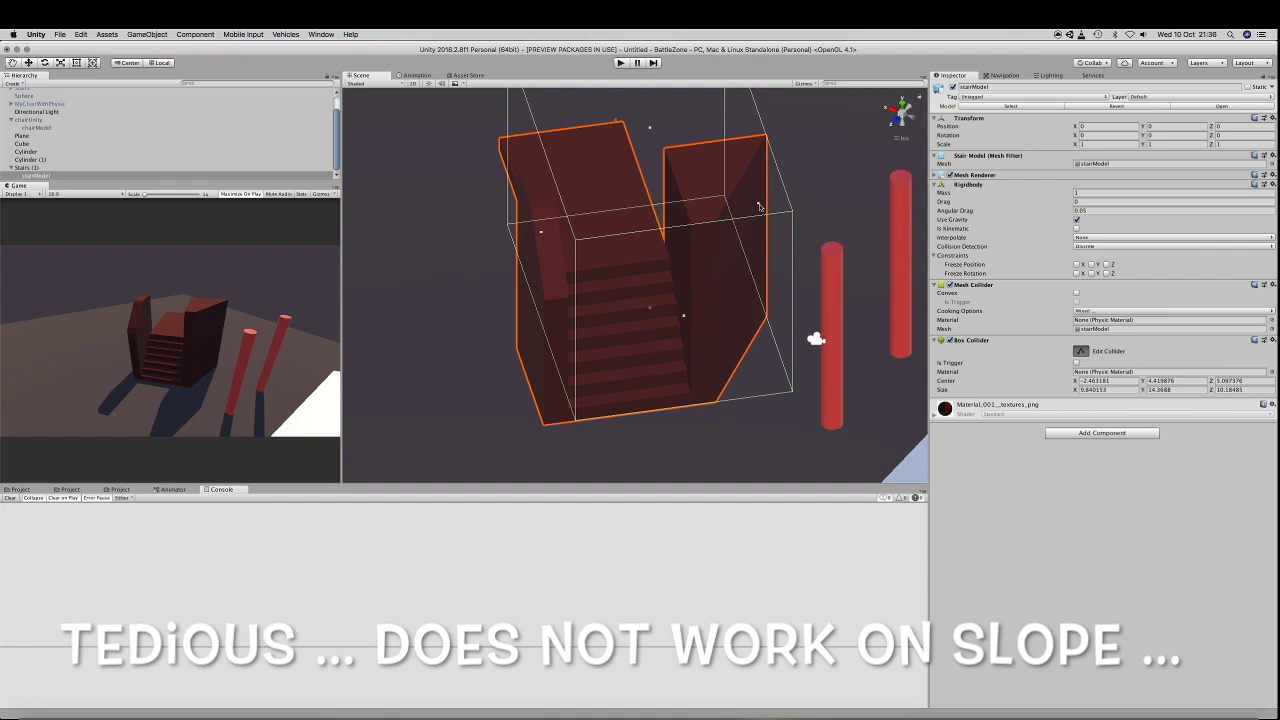
{"action": "left_click_drag", "start_coordinate": [759, 206], "coordinate": [673, 217]}
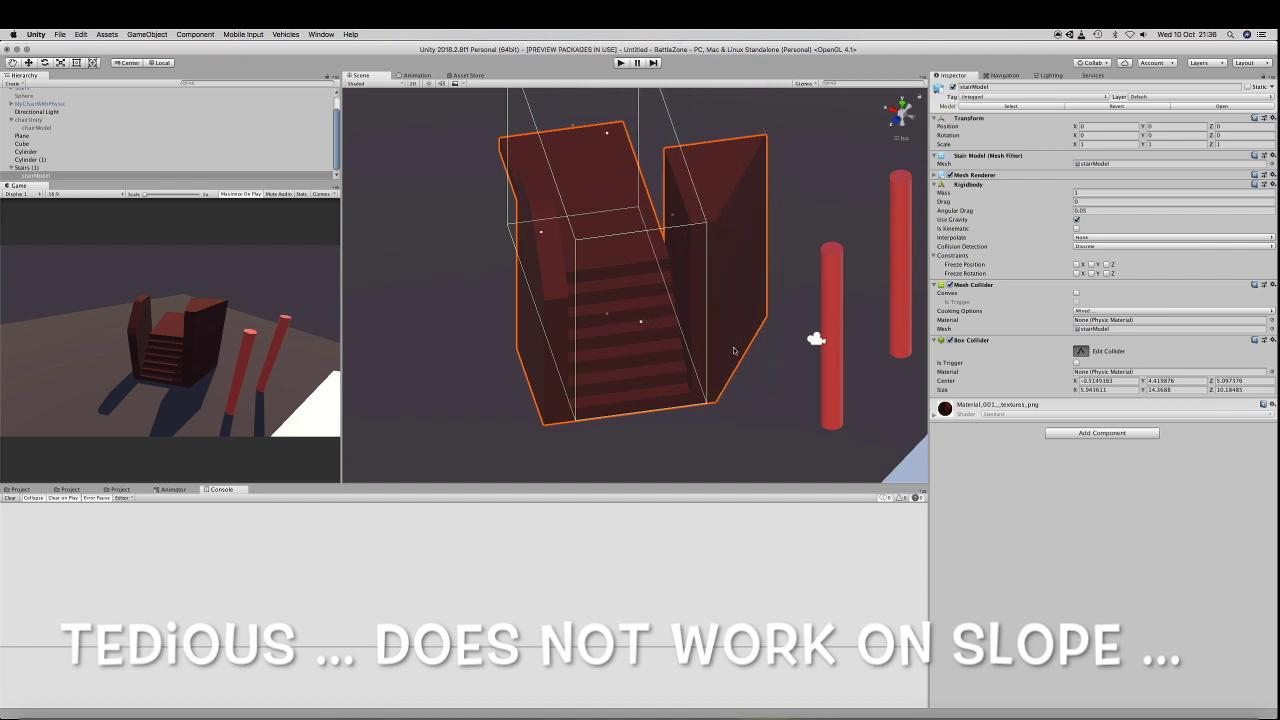
{"action": "left_click_drag", "start_coordinate": [733, 350], "coordinate": [586, 294], "text": "alt"}
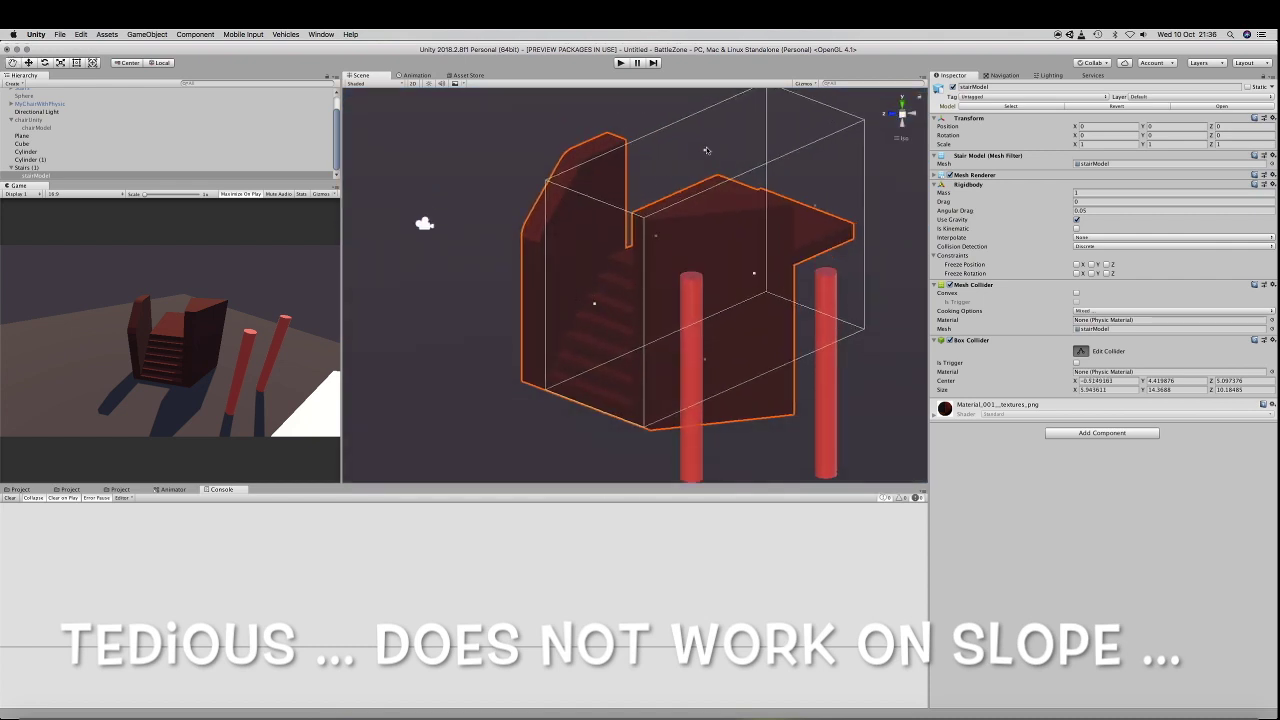
{"action": "left_click_drag", "start_coordinate": [704, 152], "coordinate": [719, 253]}
{"action": "left_click_drag", "start_coordinate": [614, 387], "coordinate": [657, 434], "text": "alt"}
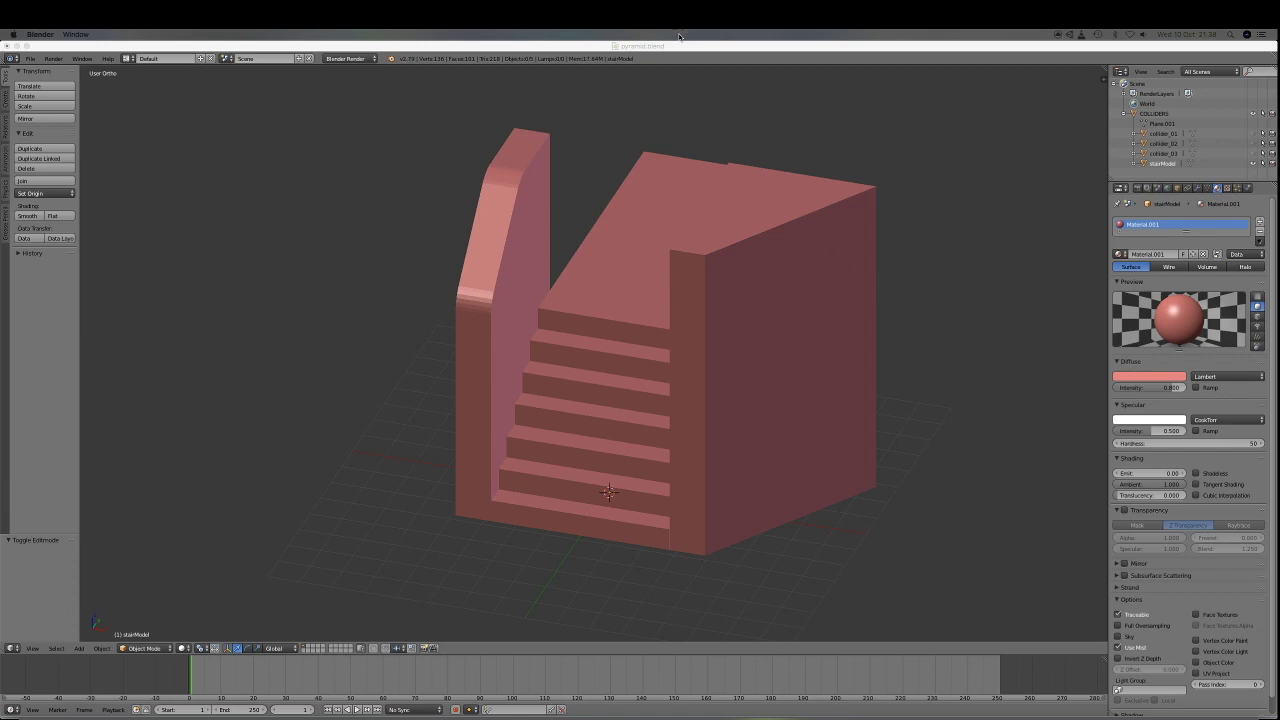
Orbit around the stair model in Blender and select the collider_03 wall object.
{"action": "middle_click_drag", "start_coordinate": [788, 286], "coordinate": [403, 277]}
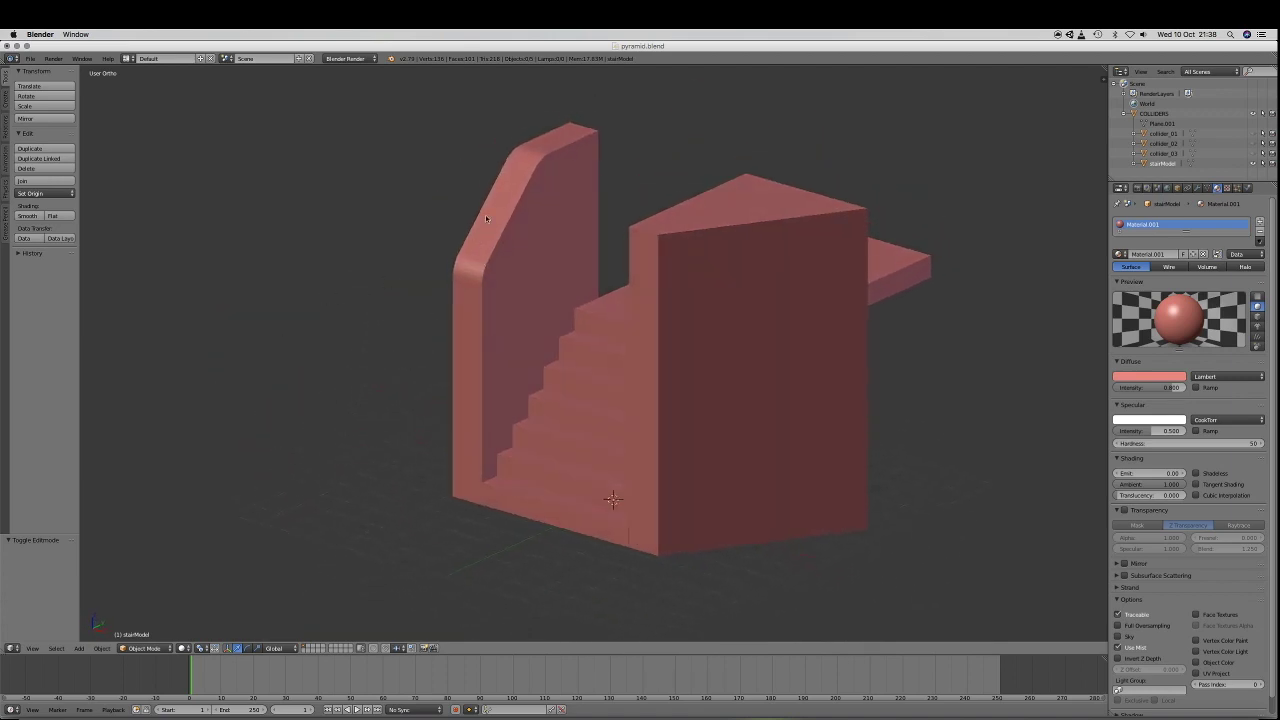
{"action": "middle_click_drag", "start_coordinate": [635, 392], "coordinate": [659, 395]}
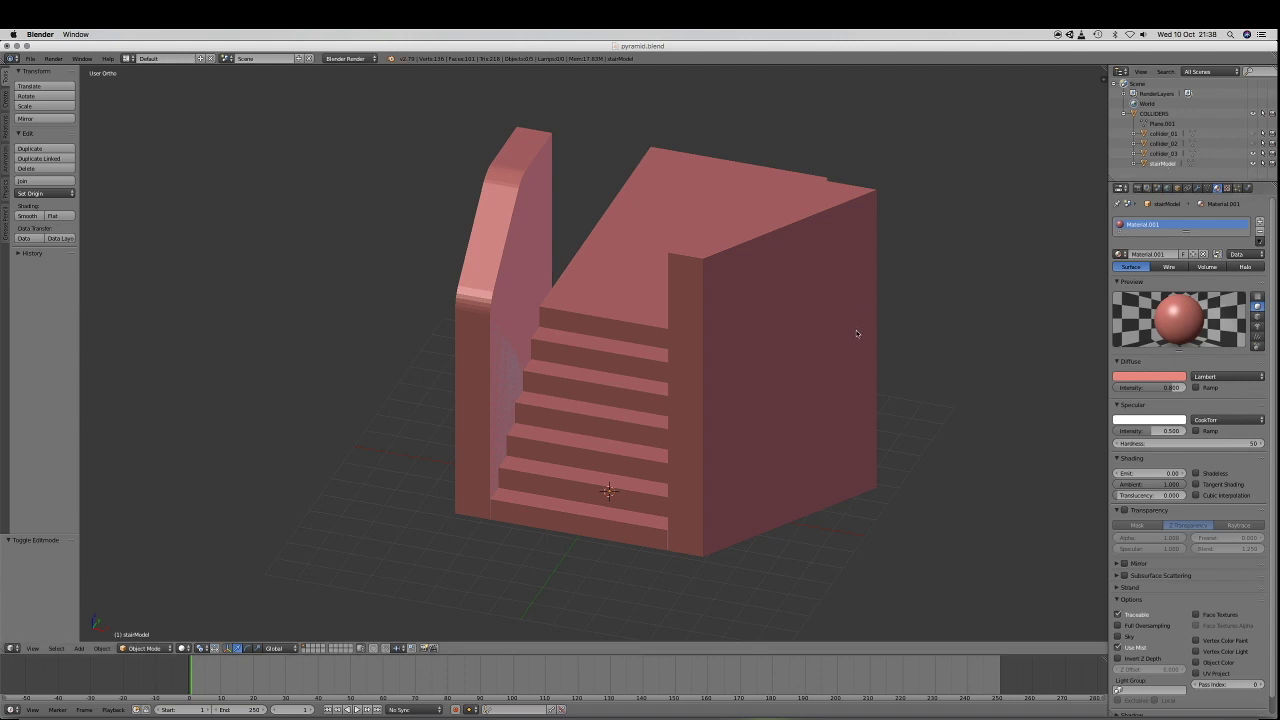
{"action": "left_click", "coordinate": [1163, 153]}
Toggle local view on collider_03 to inspect the wall slab on its own.
{"action": "key", "text": "KP_Divide"}
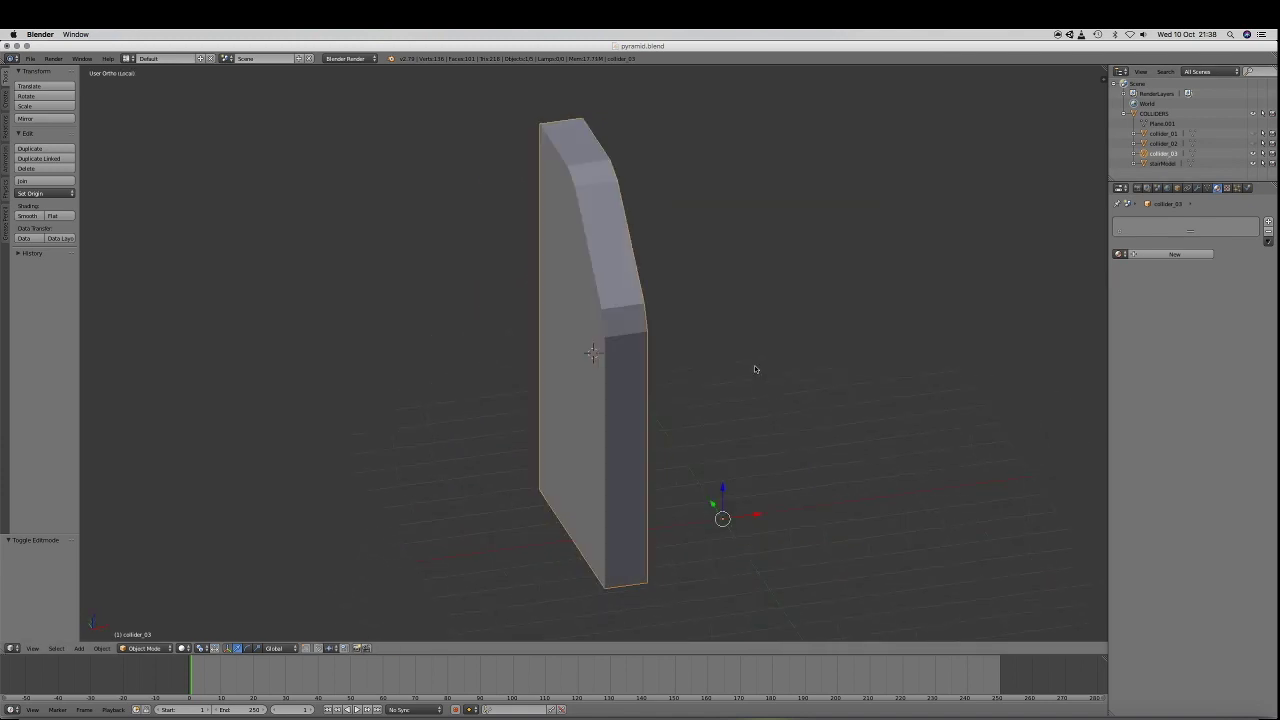
{"action": "mouse_move", "coordinate": [755, 369]}
{"action": "middle_mouse_down"}
{"action": "mouse_move", "coordinate": [789, 369]}
{"action": "mouse_move", "coordinate": [749, 357]}
{"action": "middle_mouse_up"}
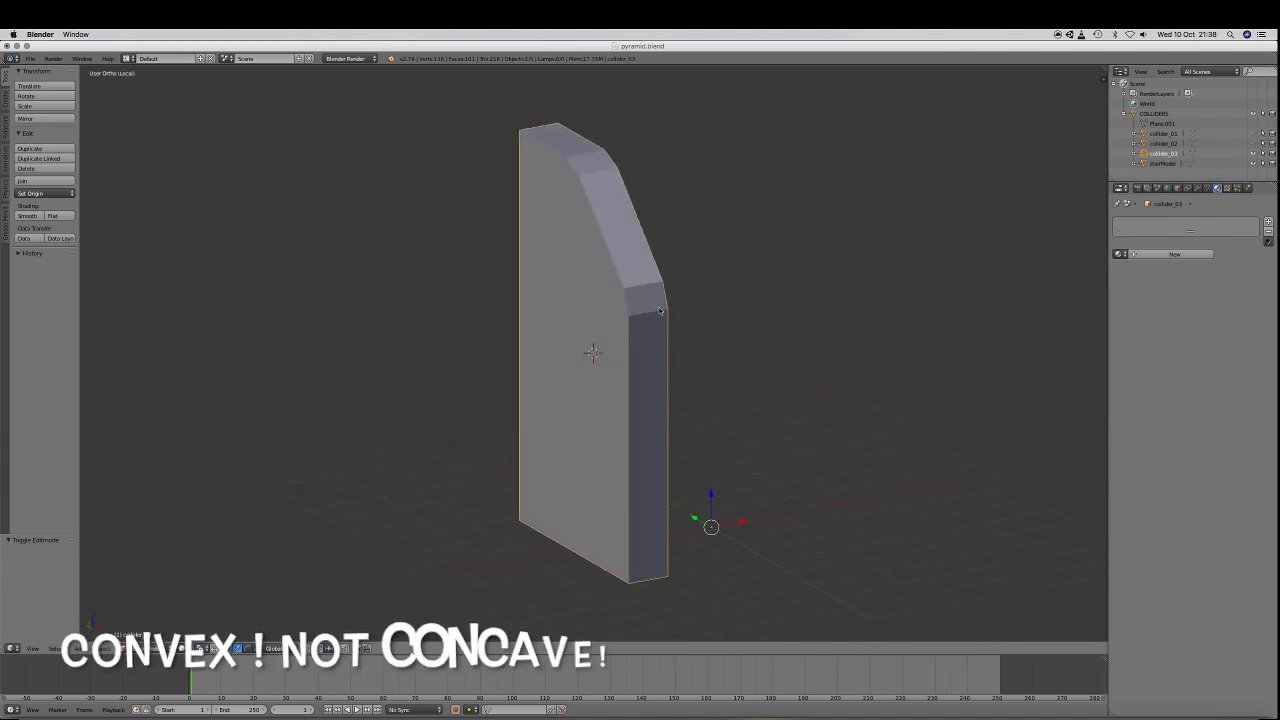
{"action": "key", "text": "KP_Divide"}
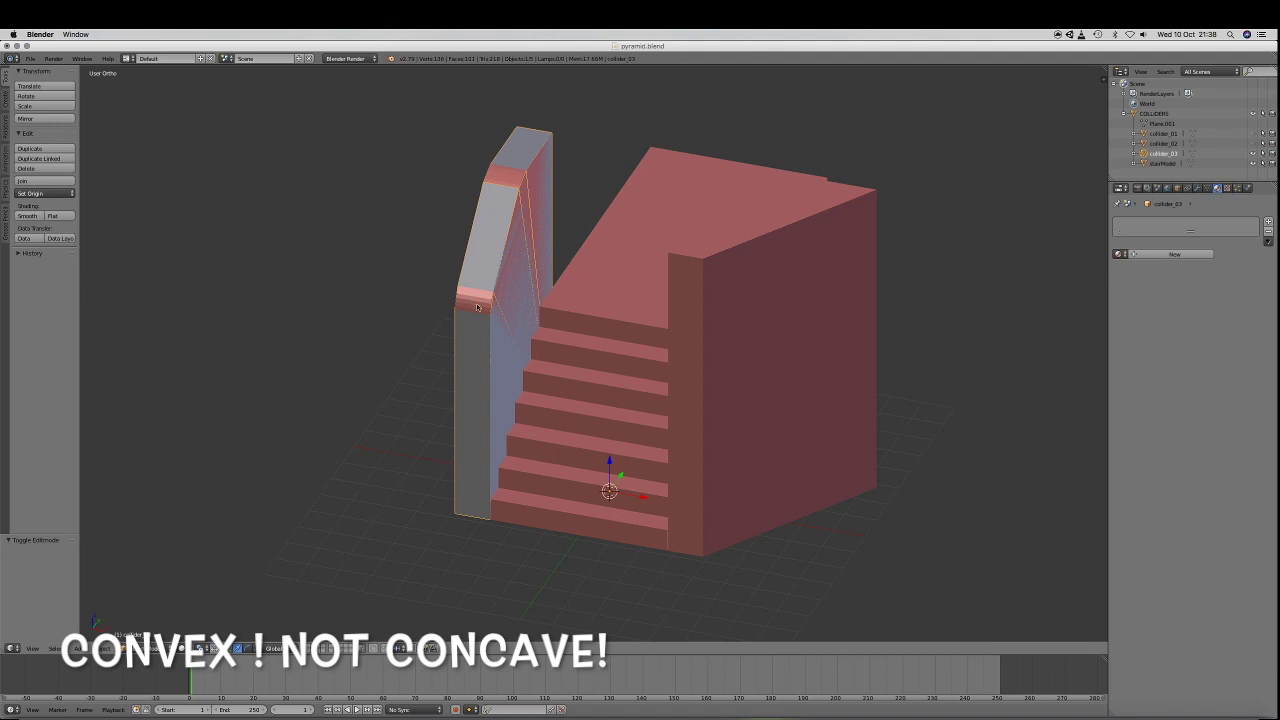
{"action": "key", "text": "KP_Divide"}
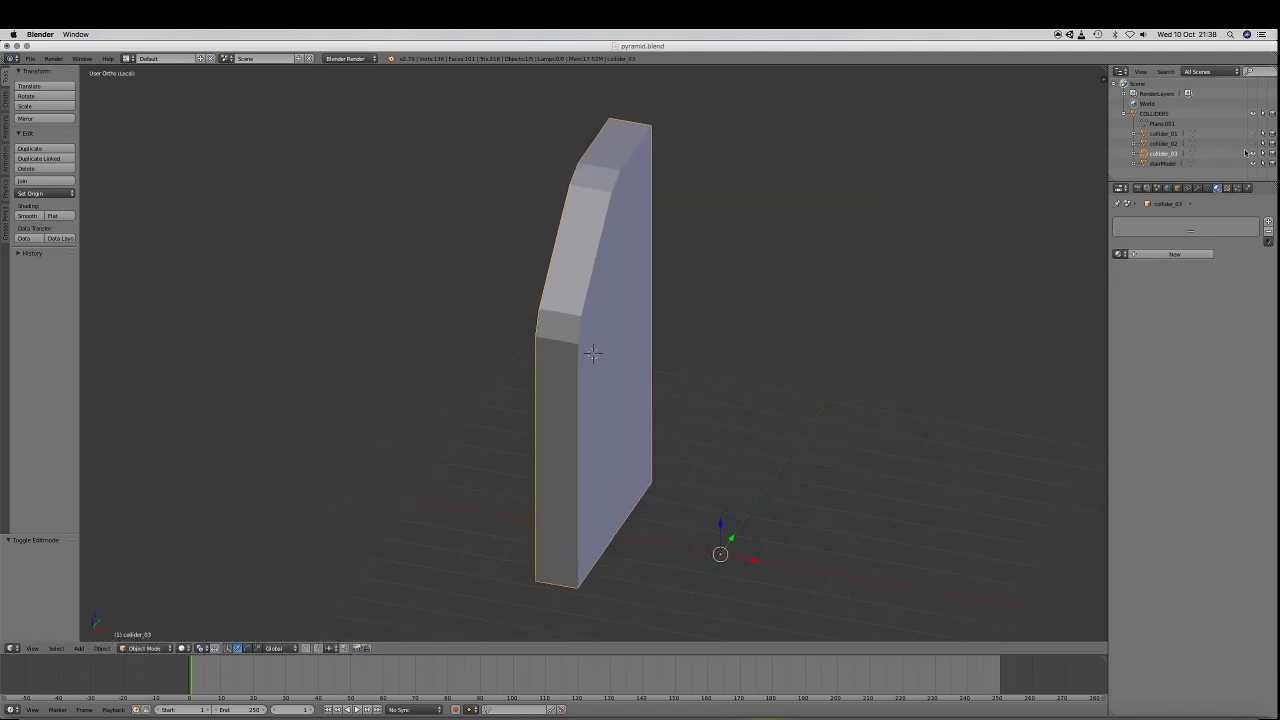
{"action": "key", "text": "KP_Divide"}
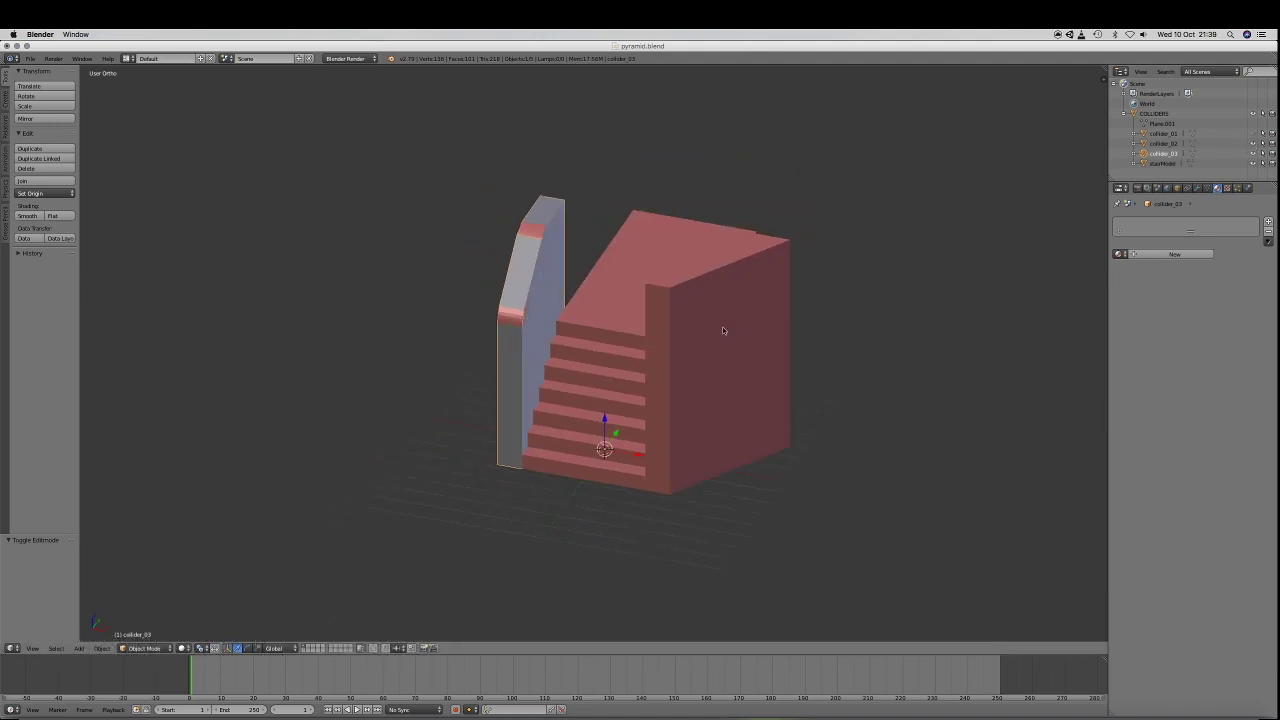
Hide the red stair object to reveal the collider shapes and orbit around them.
{"action": "left_click", "coordinate": [1253, 152]}
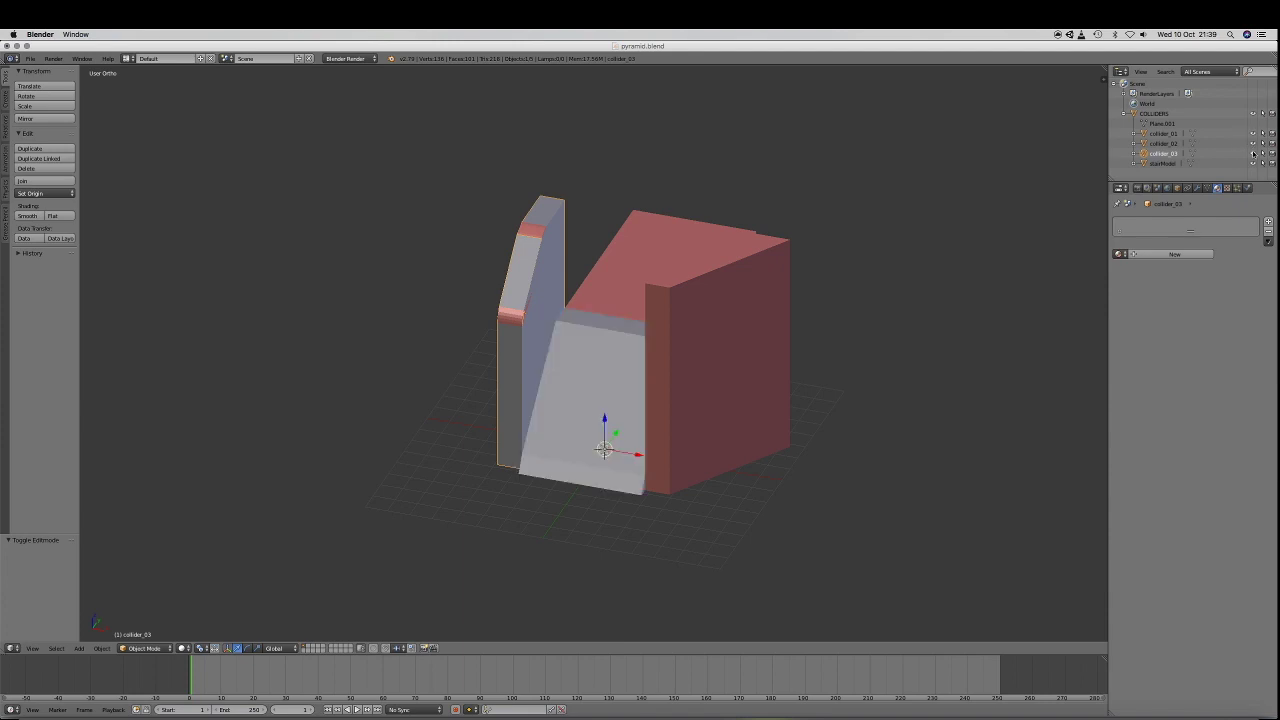
{"action": "left_click", "coordinate": [1253, 163]}
{"action": "middle_click_drag", "start_coordinate": [742, 397], "coordinate": [677, 425]}
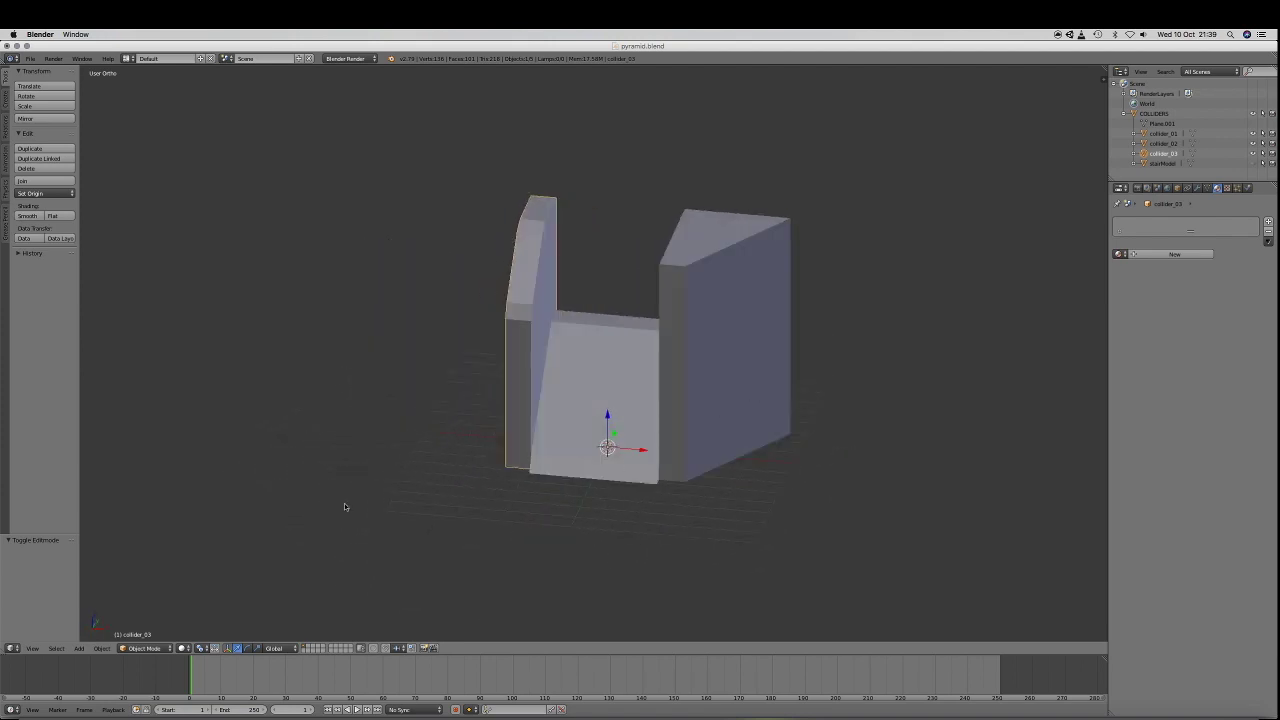
Stay in Object Mode, make COLLIDERS active, and hide collider_01, collider_02 and collider_03.
{"action": "left_click", "coordinate": [144, 648]}
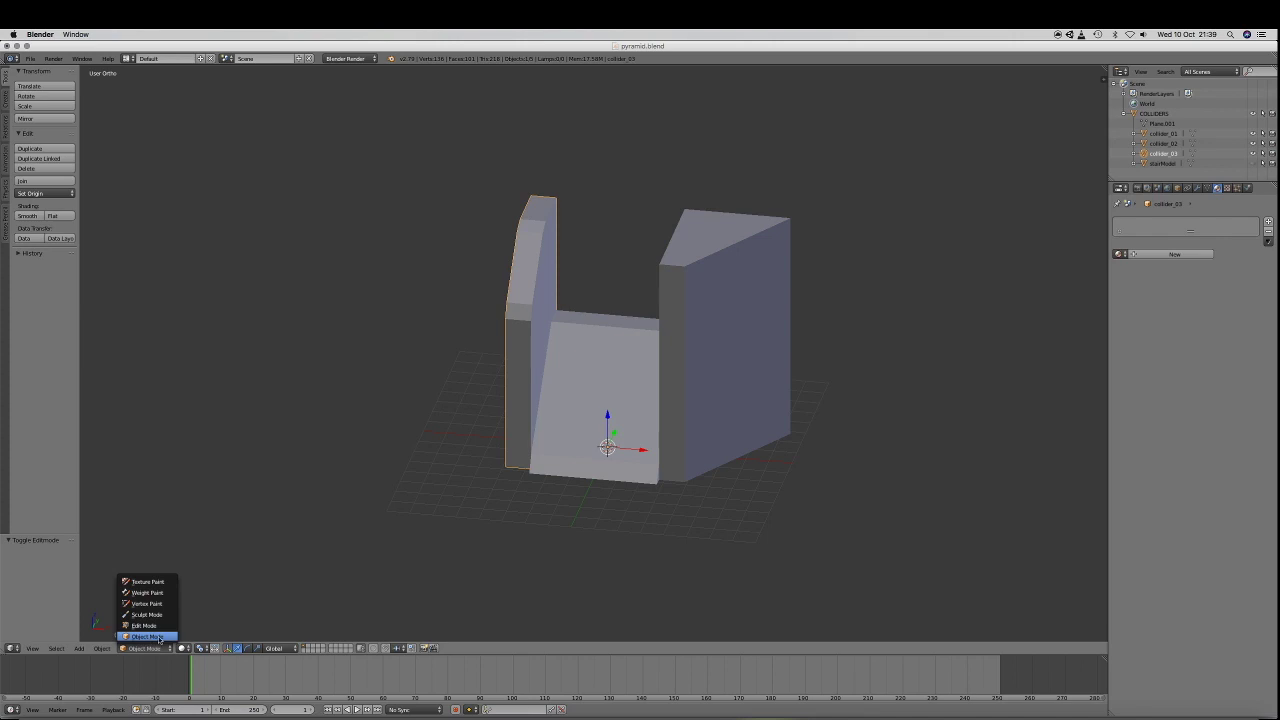
{"action": "left_click", "coordinate": [162, 638]}
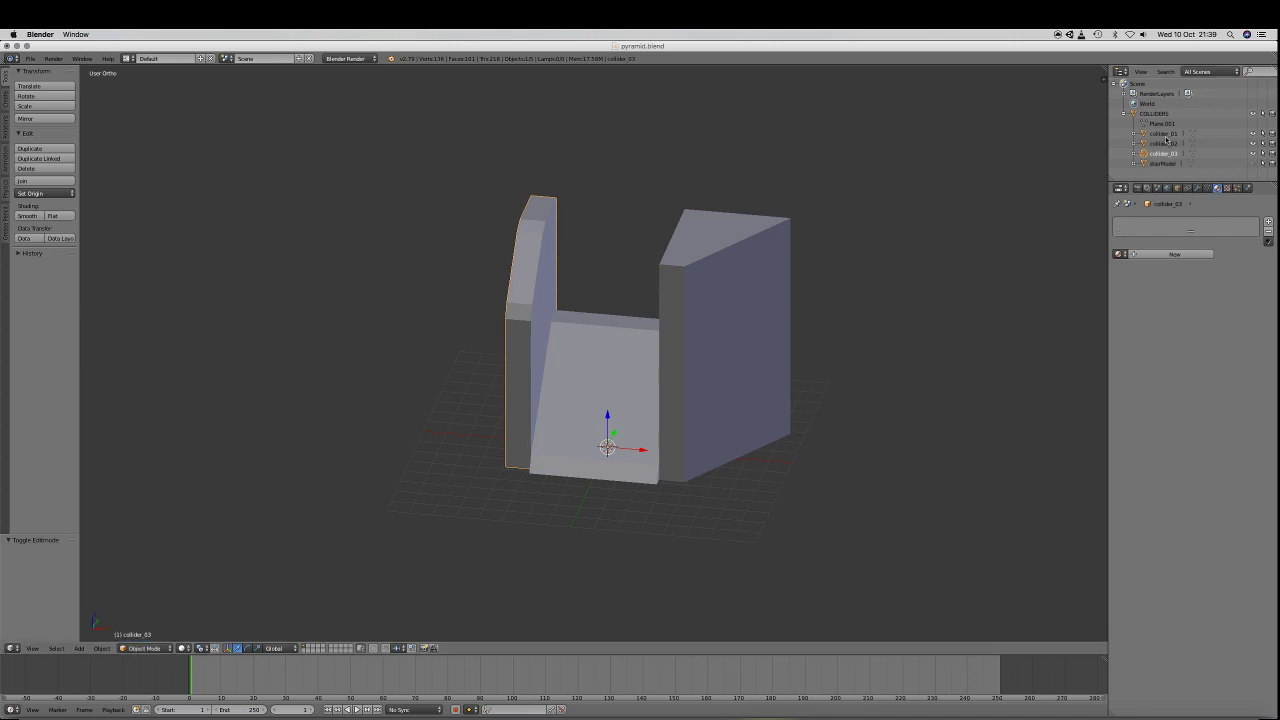
{"action": "left_click", "coordinate": [1163, 124]}
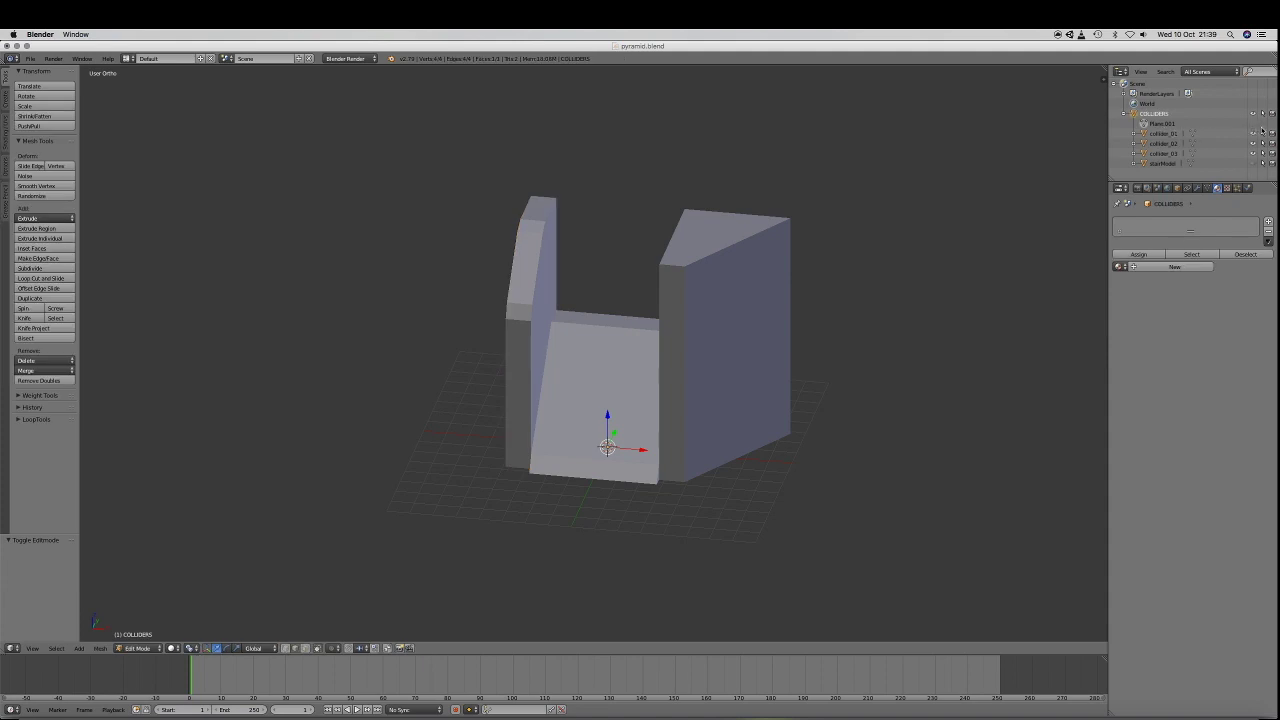
{"action": "left_click", "coordinate": [1253, 133]}
{"action": "left_click", "coordinate": [1253, 143]}
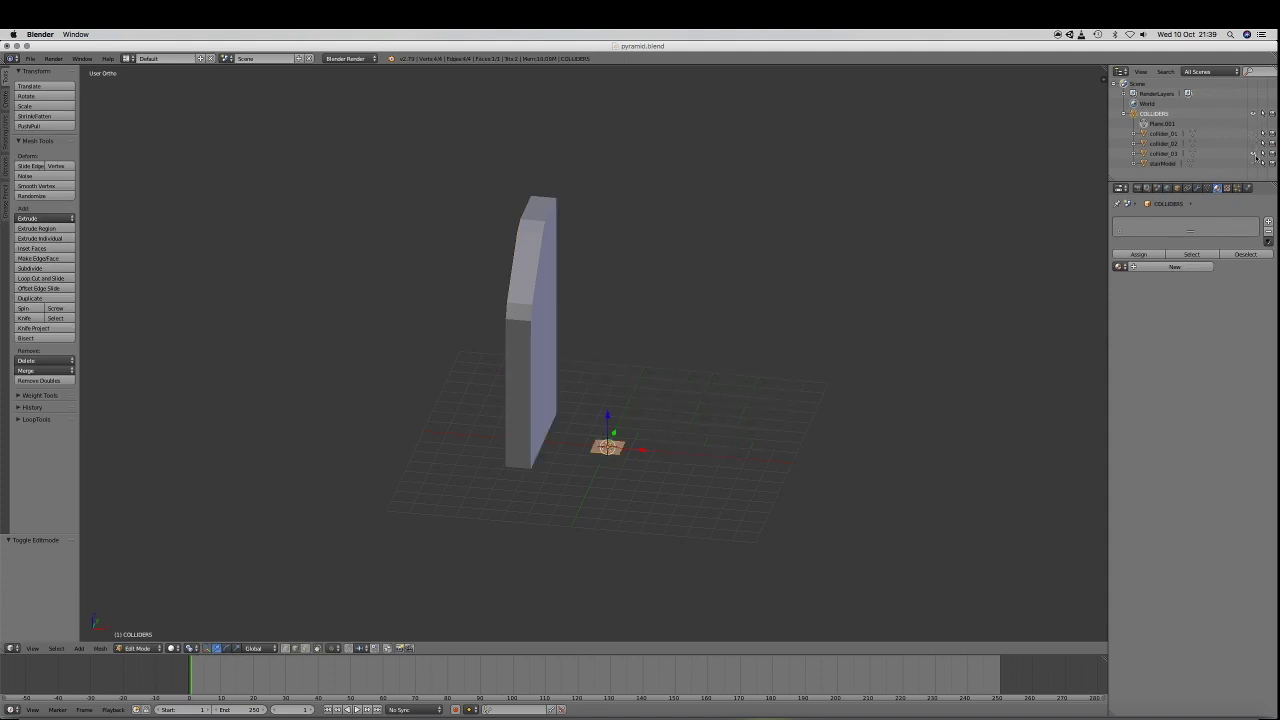
{"action": "left_click", "coordinate": [1253, 153]}
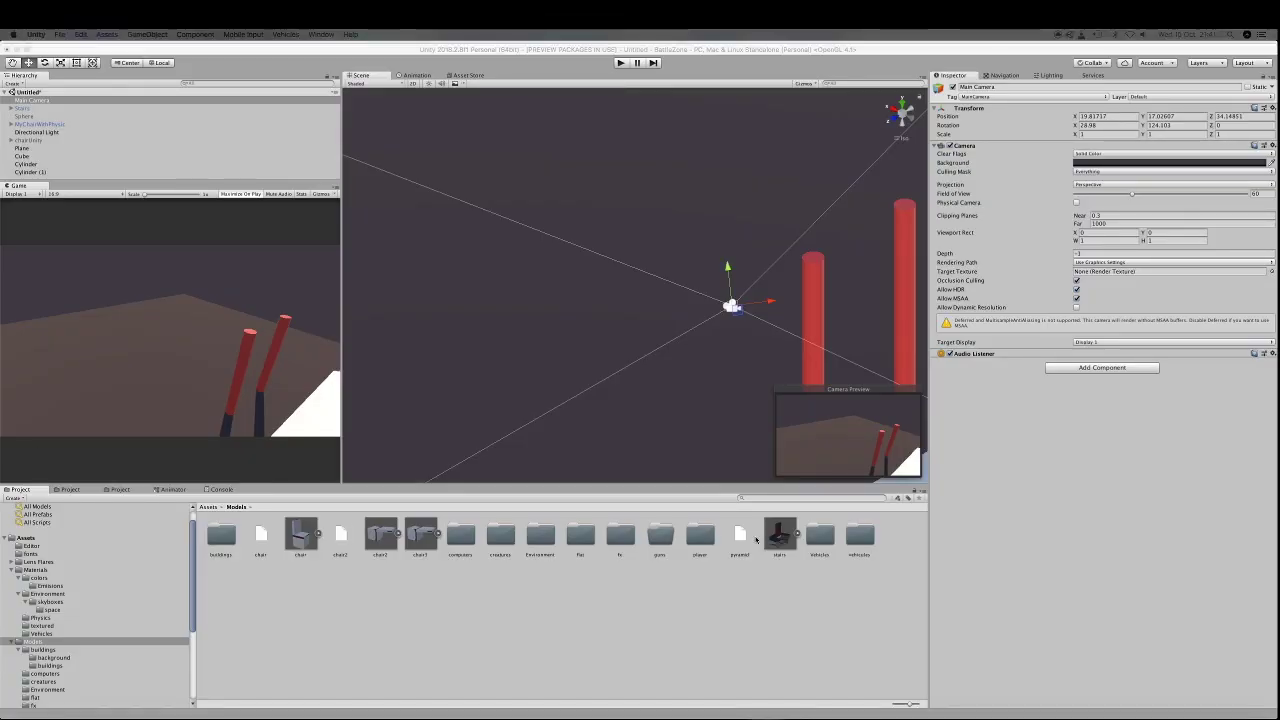
Place the stairs model in the scene at Y rotation -19.05 and select its collider_01 child.
{"action": "left_click_drag", "start_coordinate": [770, 536], "coordinate": [575, 290]}
{"action": "middle_click_drag", "start_coordinate": [575, 290], "coordinate": [556, 396]}
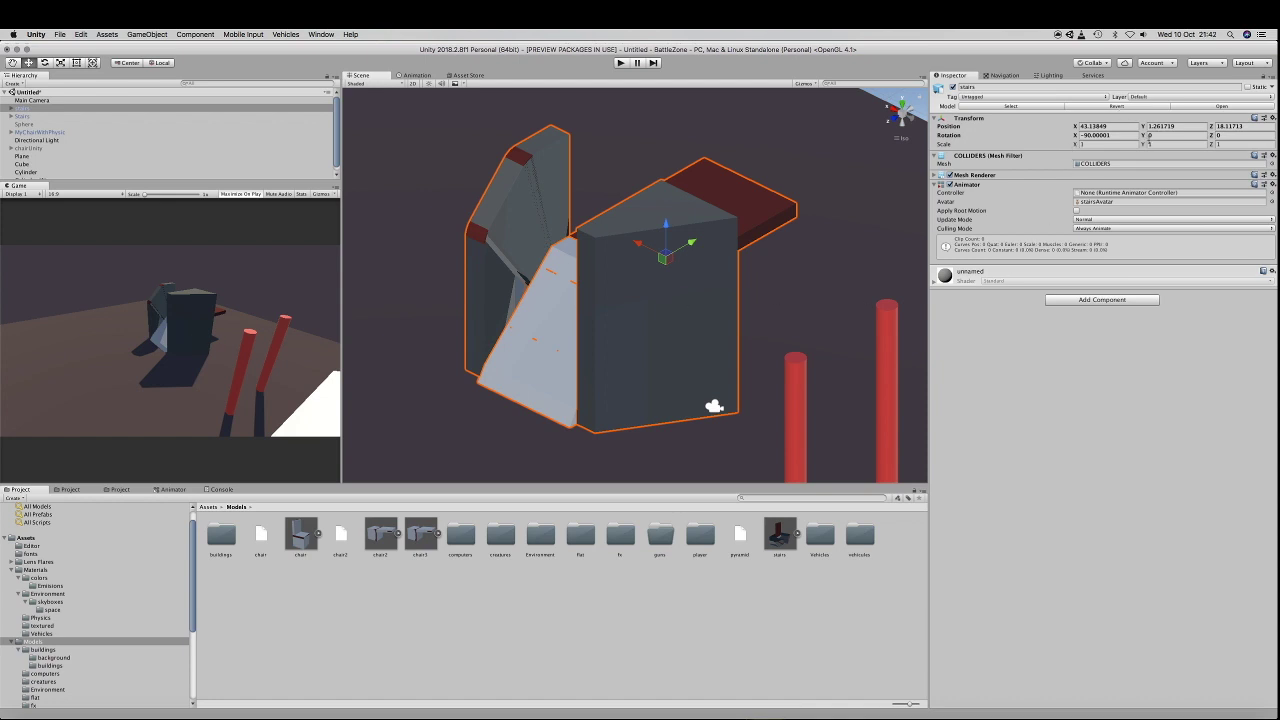
{"action": "left_click_drag", "start_coordinate": [1145, 137], "coordinate": [835, 180]}
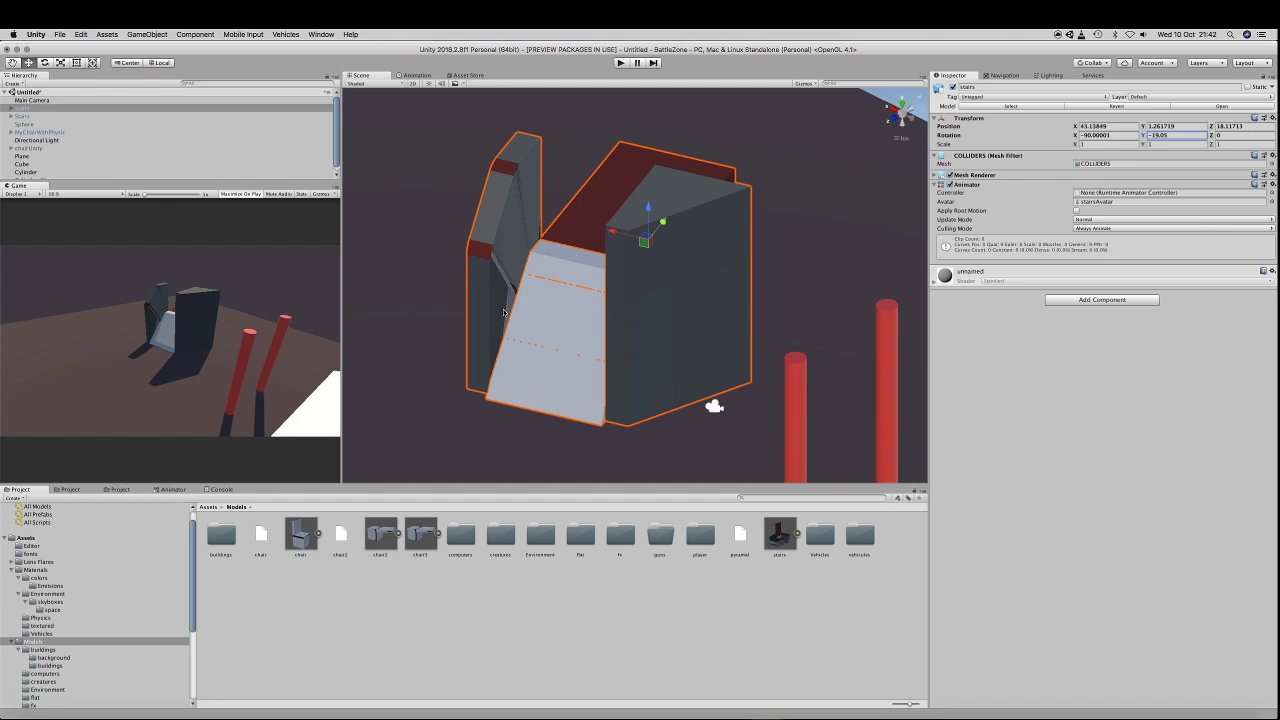
{"action": "left_click", "coordinate": [11, 108]}
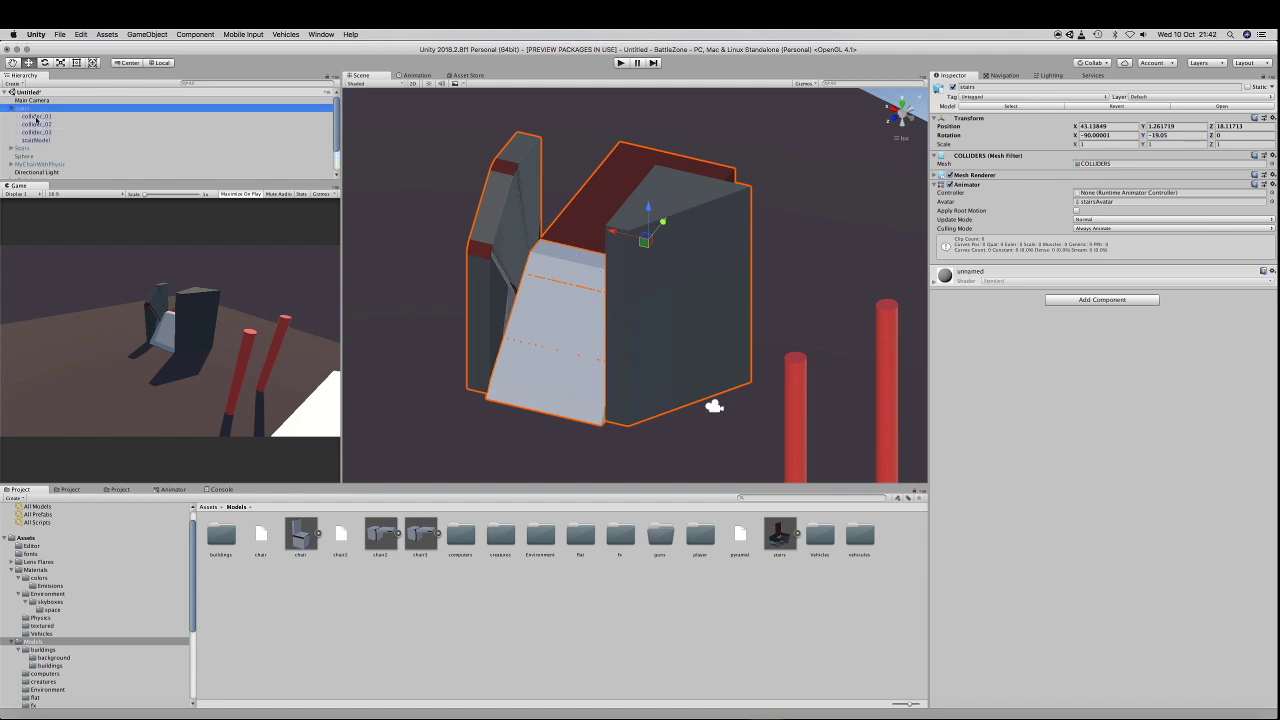
{"action": "left_click", "coordinate": [36, 117]}
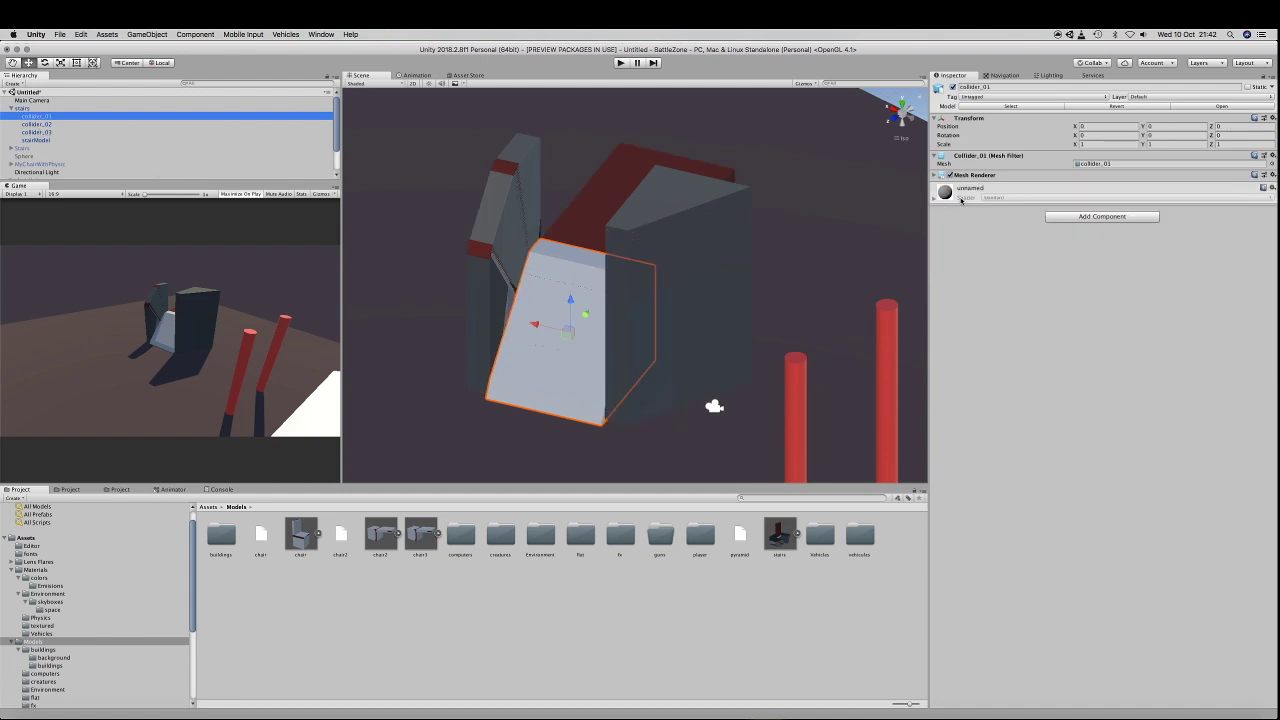
Add a convex Mesh Collider to collider_01 and remove its Mesh Renderer.
{"action": "left_click", "coordinate": [1082, 217]}
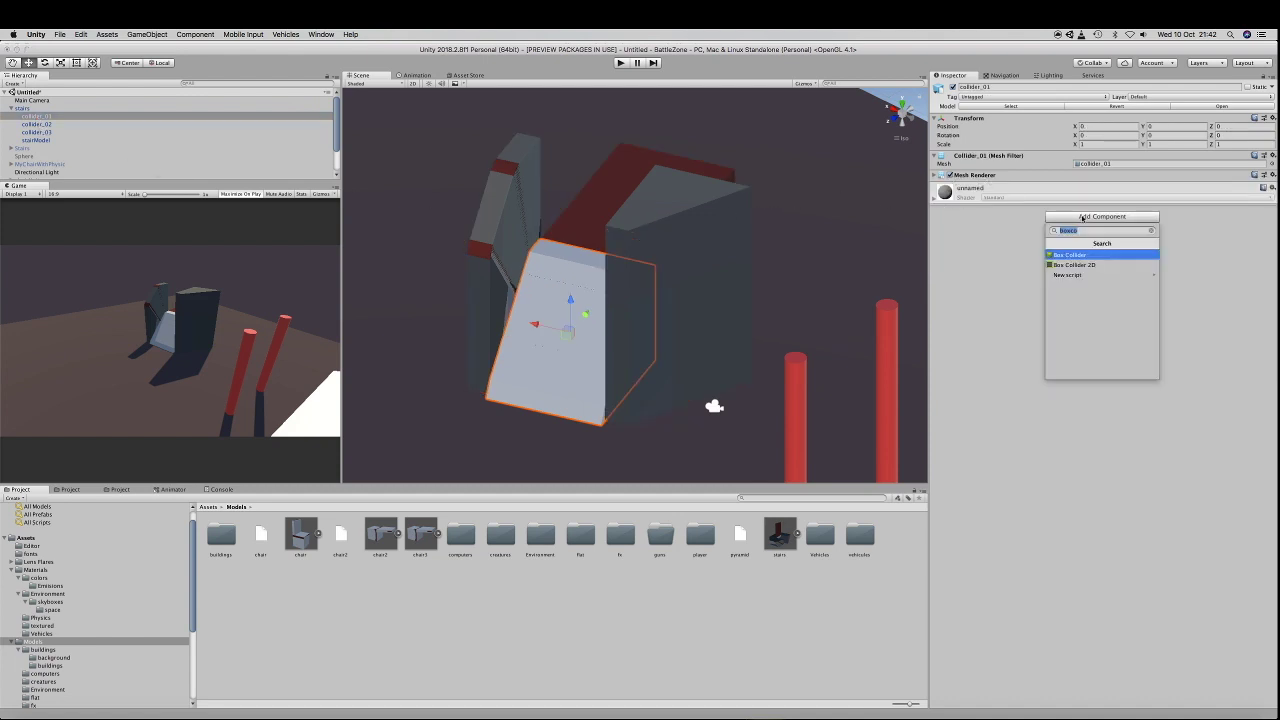
{"action": "type", "text": "m"}
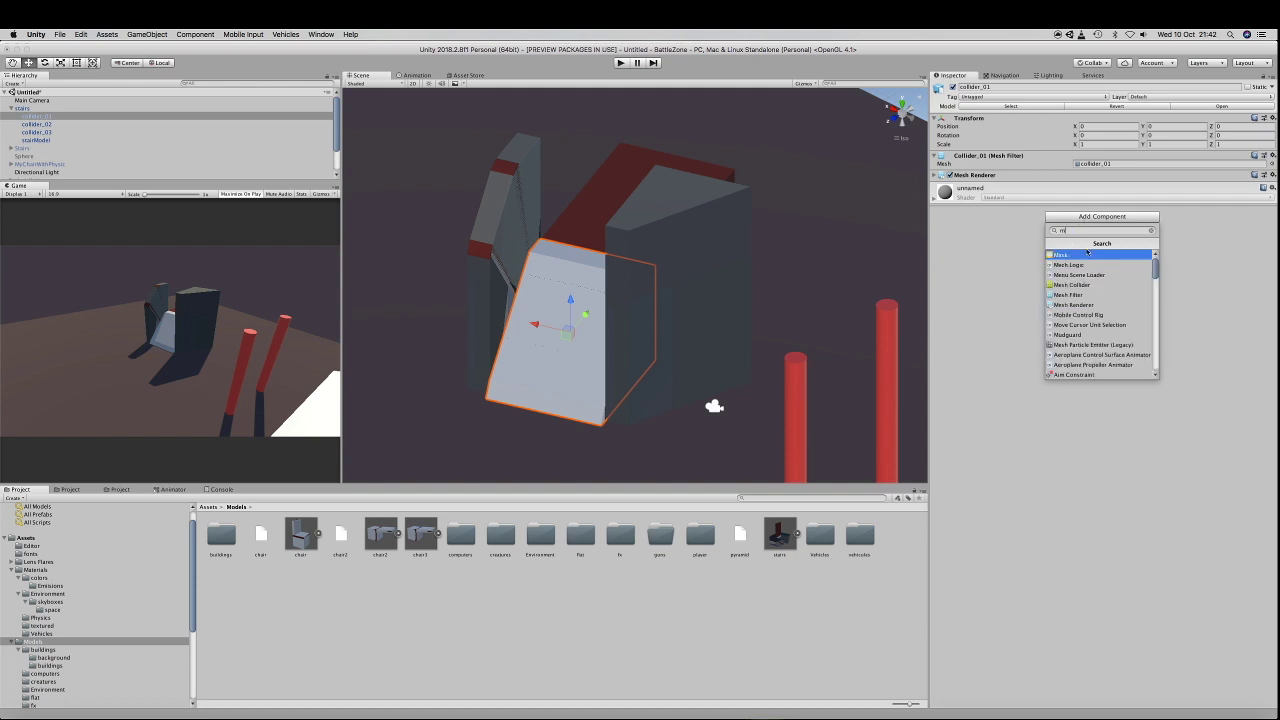
{"action": "type", "text": "esh"}
{"action": "left_click", "coordinate": [1087, 255]}
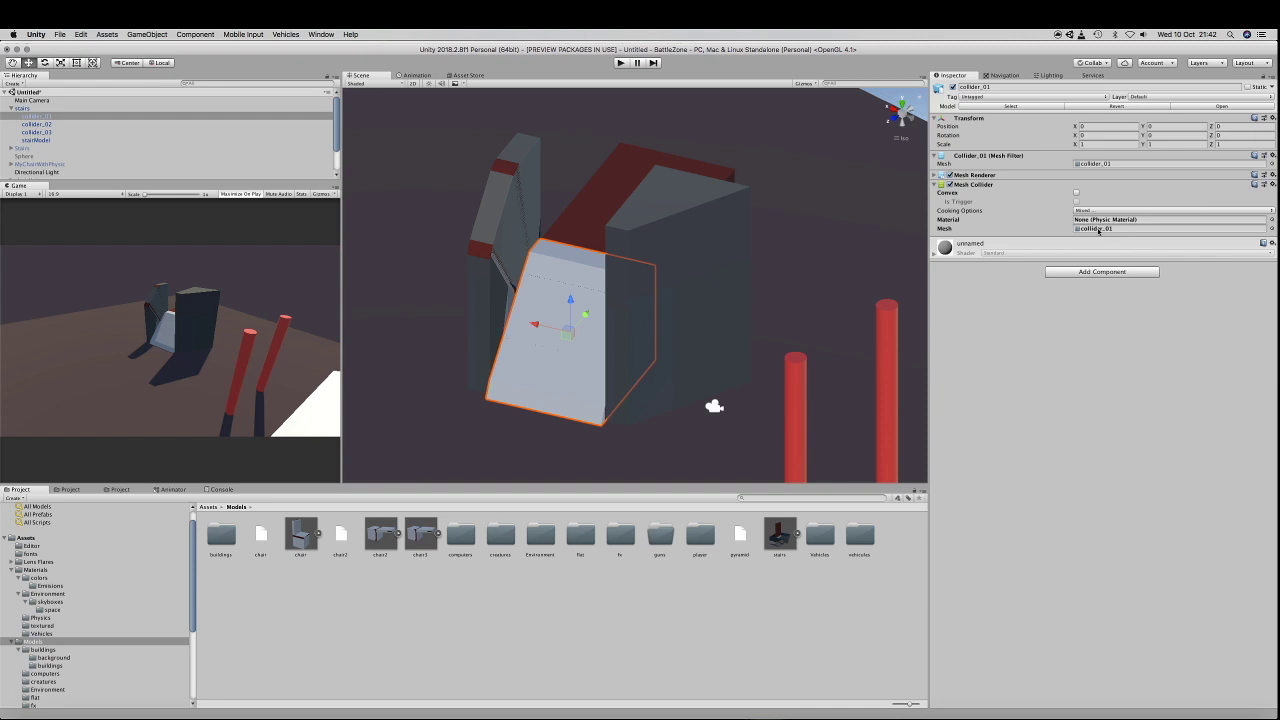
{"action": "left_click", "coordinate": [1077, 194]}
{"action": "left_click", "coordinate": [1272, 175]}
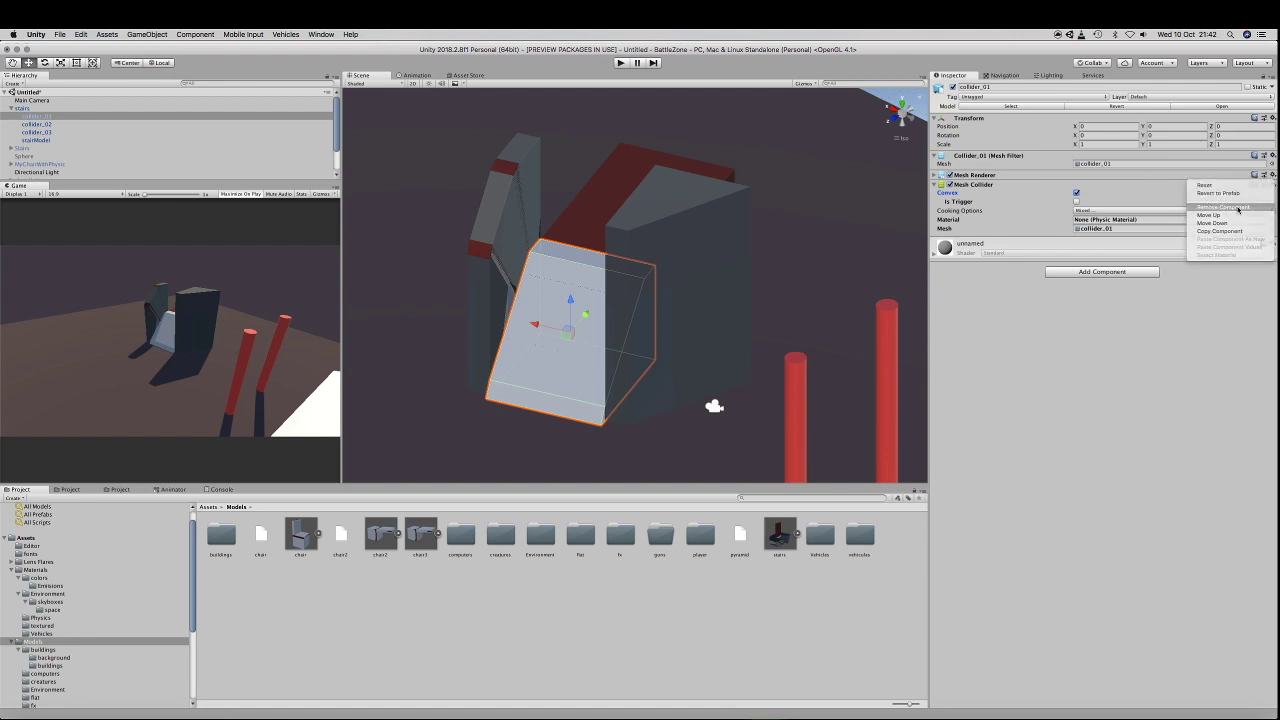
{"action": "left_click", "coordinate": [1238, 209]}
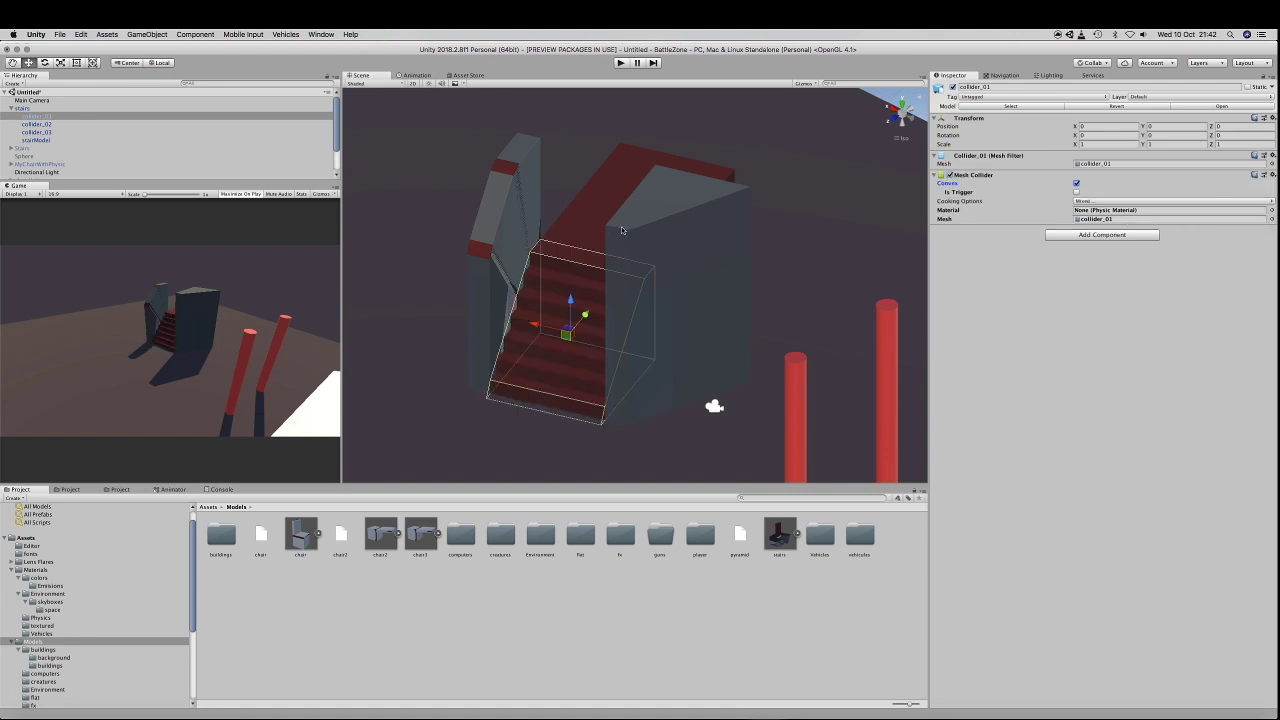
{"action": "left_click", "coordinate": [48, 123]}
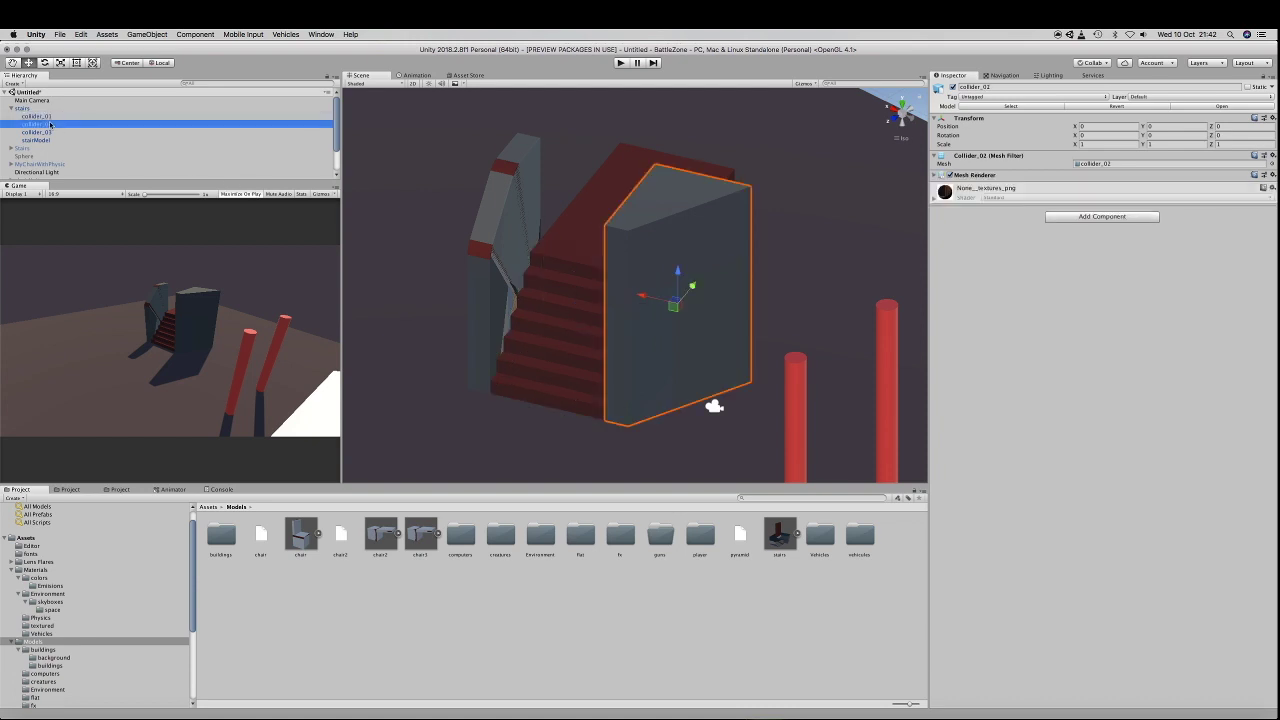
Give collider_02 a convex Mesh Collider and remove its Mesh Renderer.
{"action": "left_click", "coordinate": [1116, 216]}
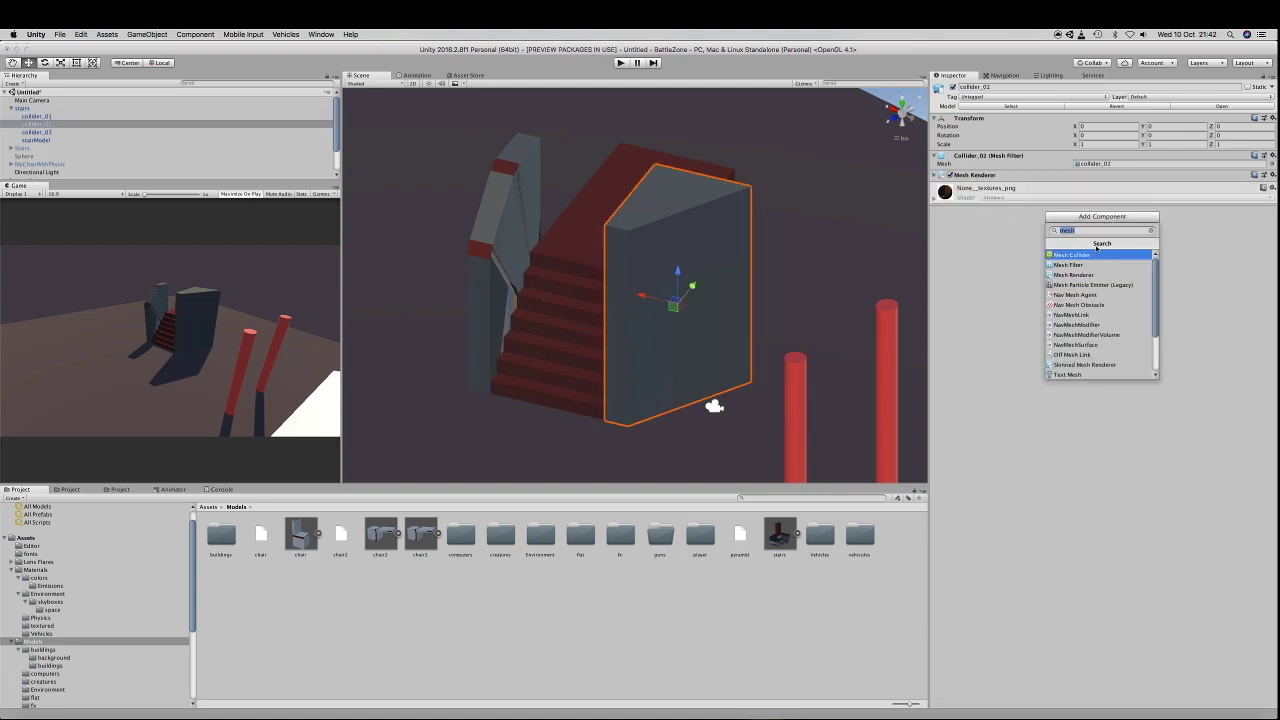
{"action": "left_click", "coordinate": [1086, 256]}
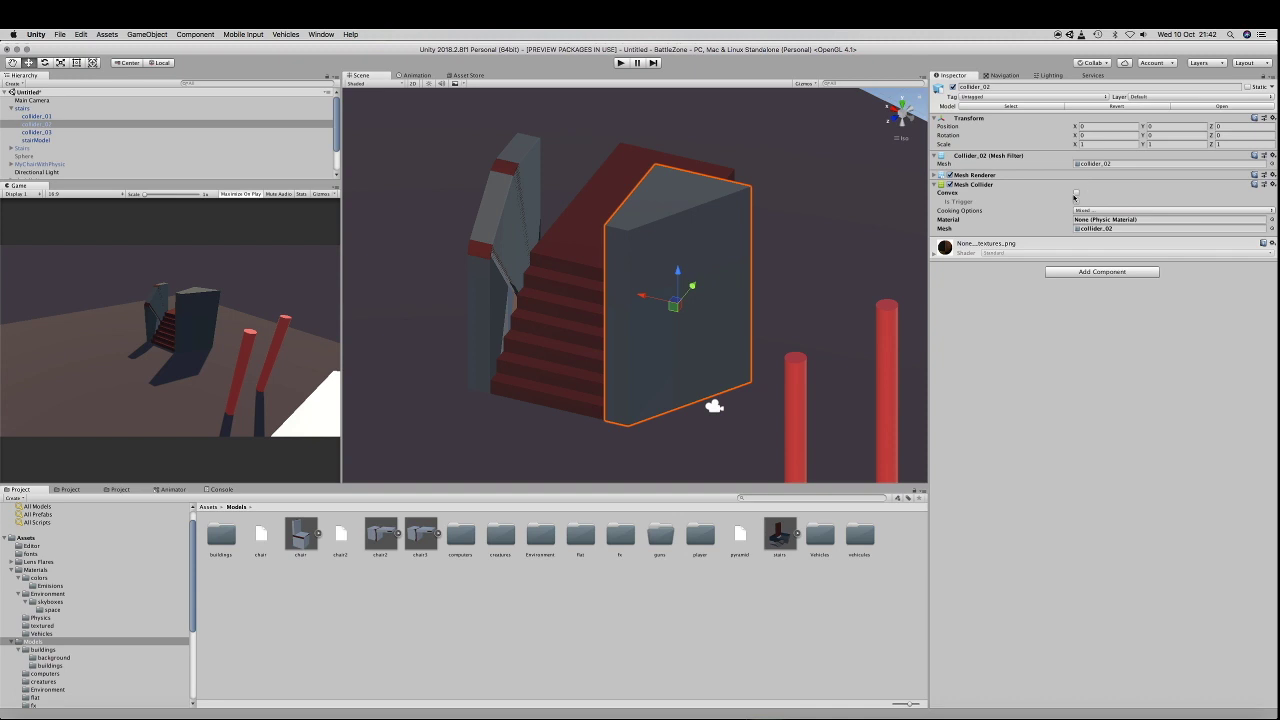
{"action": "left_click", "coordinate": [1076, 194]}
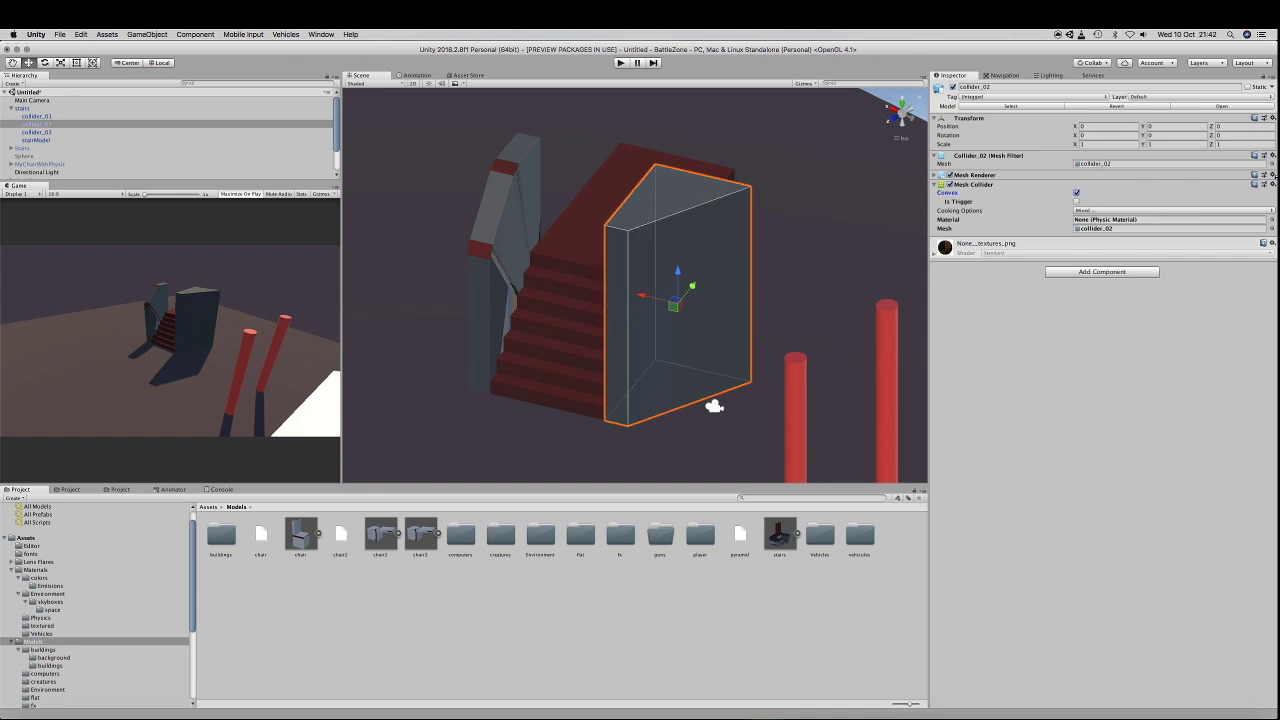
{"action": "left_click", "coordinate": [1273, 176]}
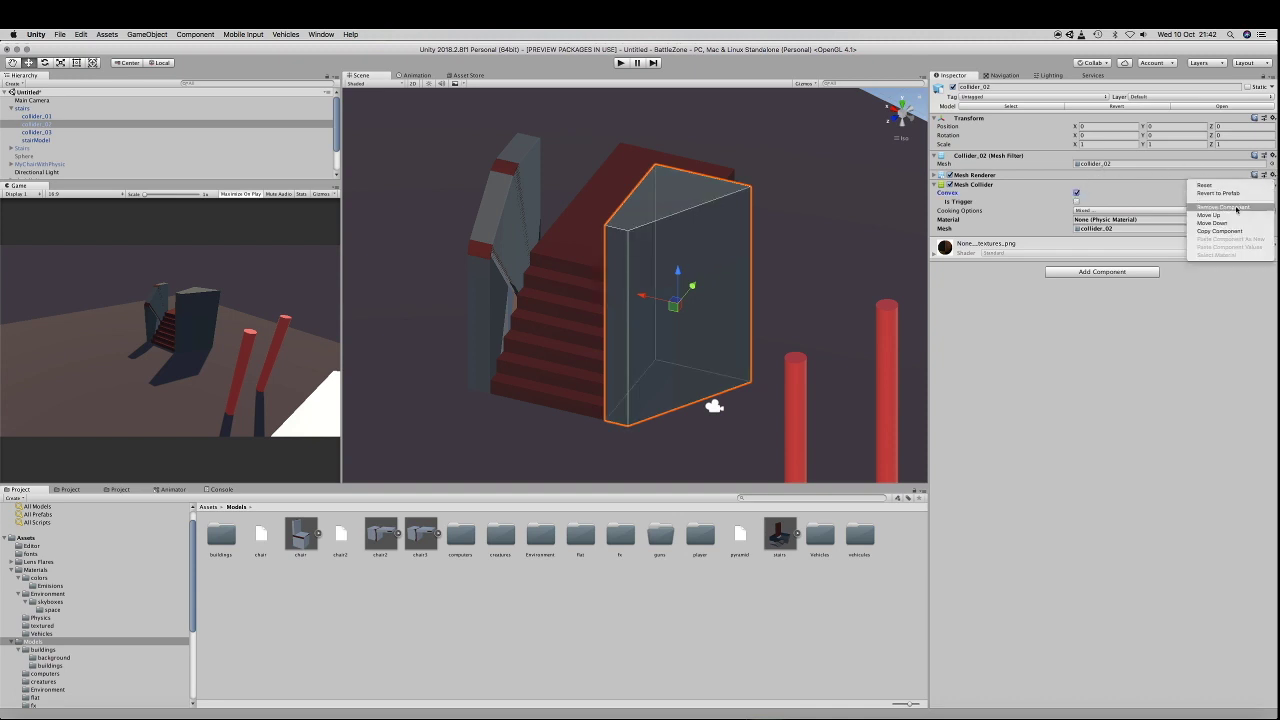
{"action": "left_click", "coordinate": [1237, 208]}
Add a convex Mesh Collider to collider_03.
{"action": "left_click", "coordinate": [51, 132]}
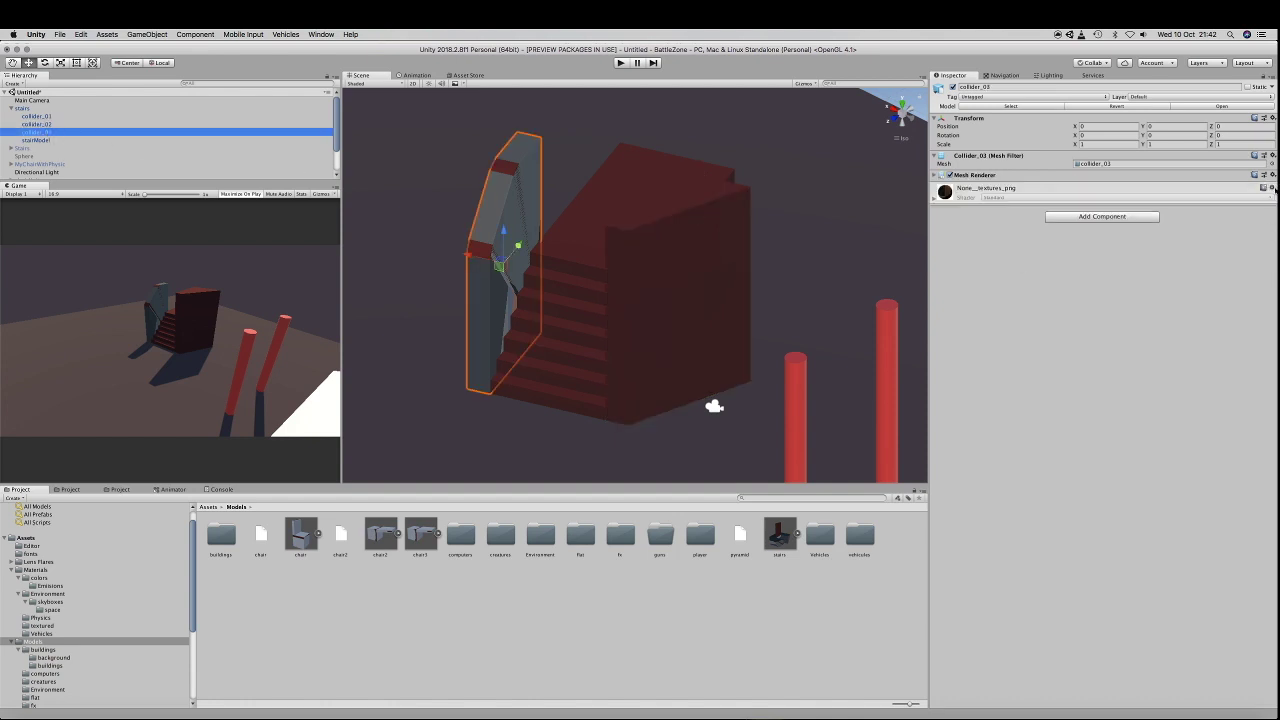
{"action": "left_click", "coordinate": [1272, 188]}
{"action": "left_click", "coordinate": [1135, 219]}
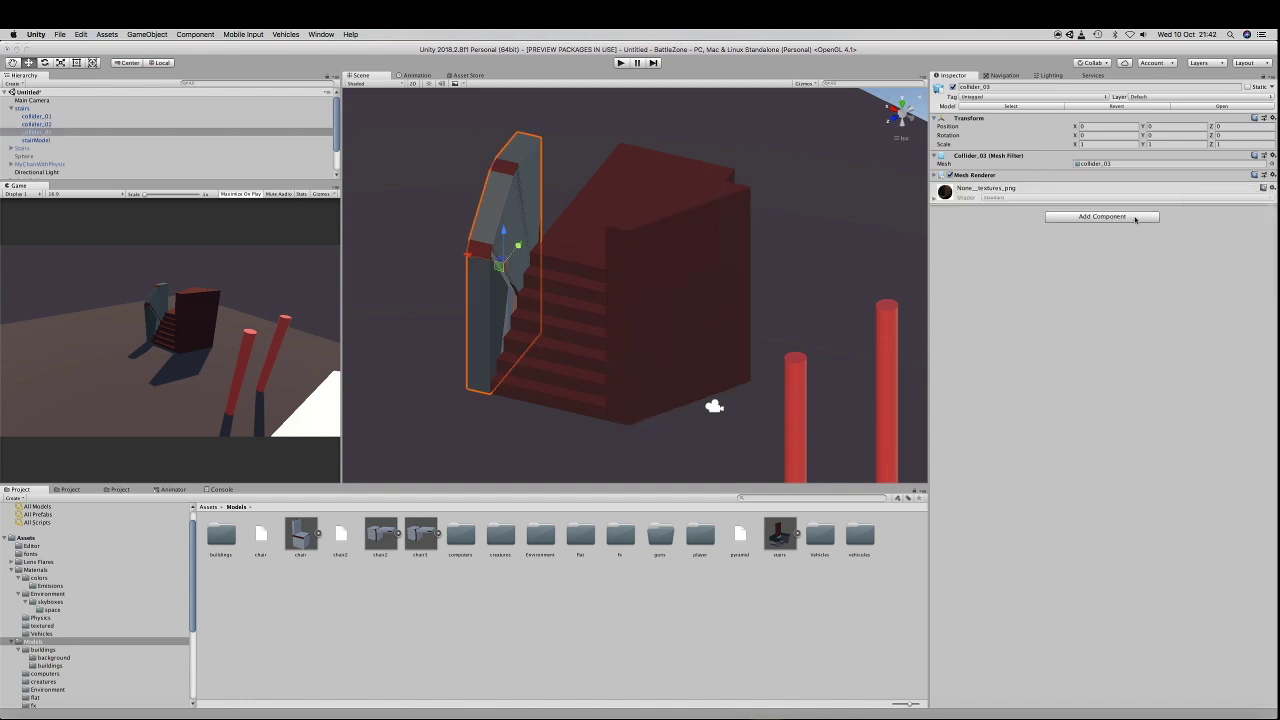
{"action": "left_click", "coordinate": [1150, 252]}
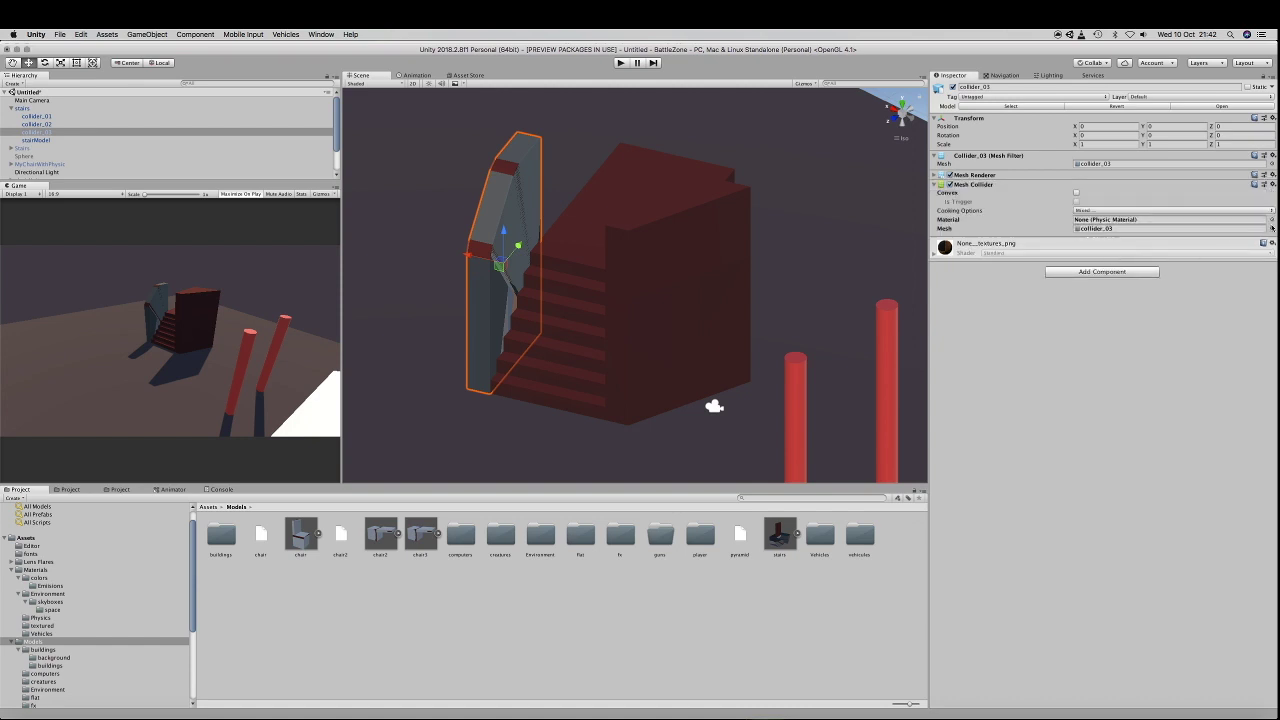
{"action": "left_click", "coordinate": [1076, 192]}
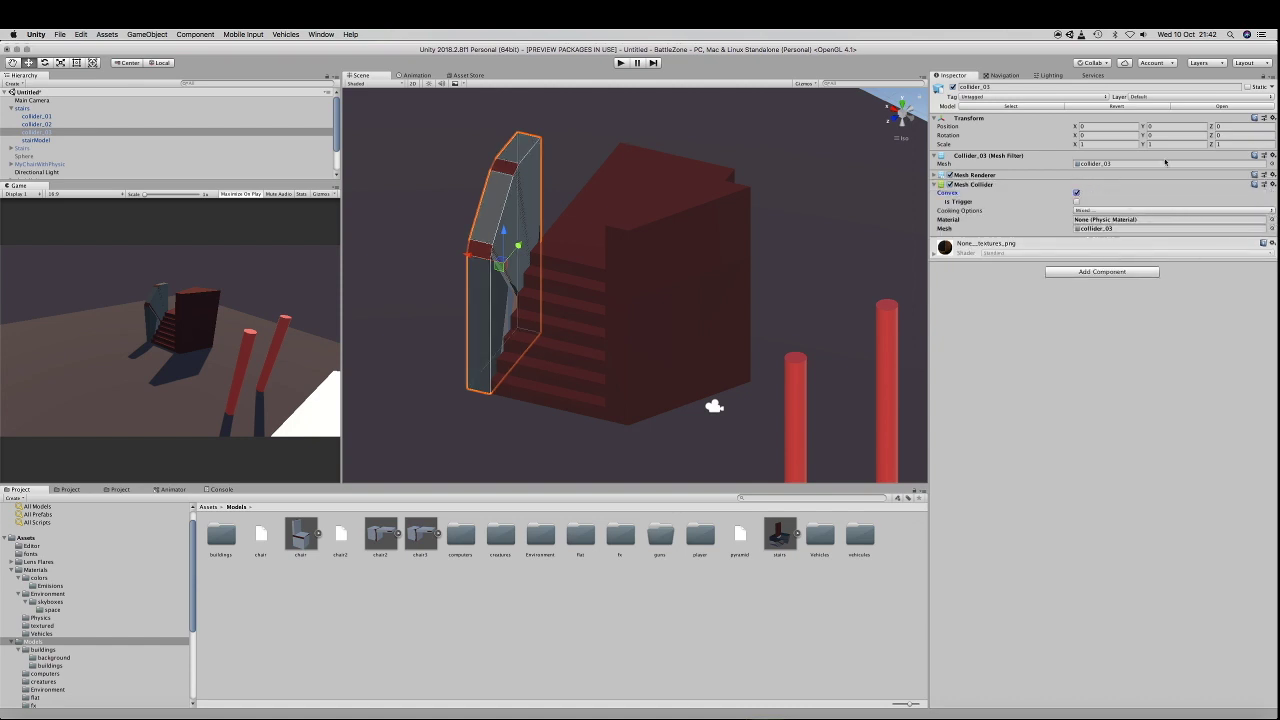
Remove collider_03's Mesh Renderer so only its collider remains.
{"action": "left_click", "coordinate": [1273, 156]}
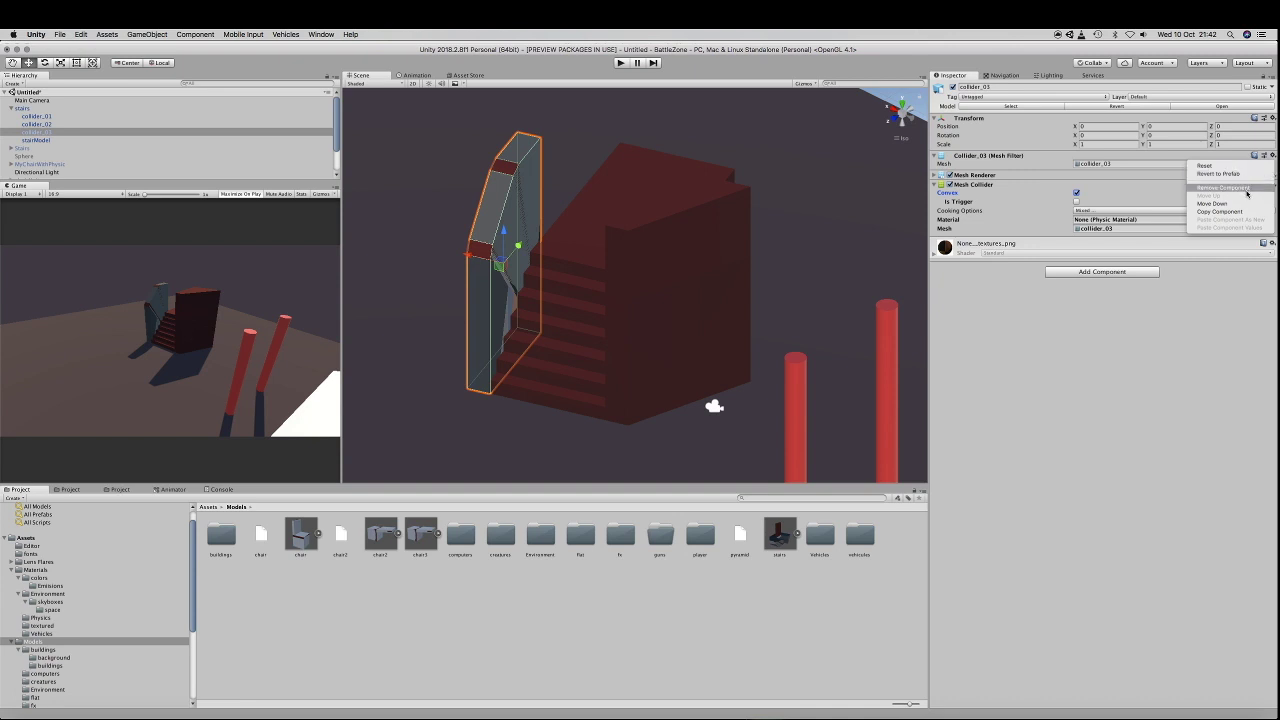
{"action": "key", "text": "Escape"}
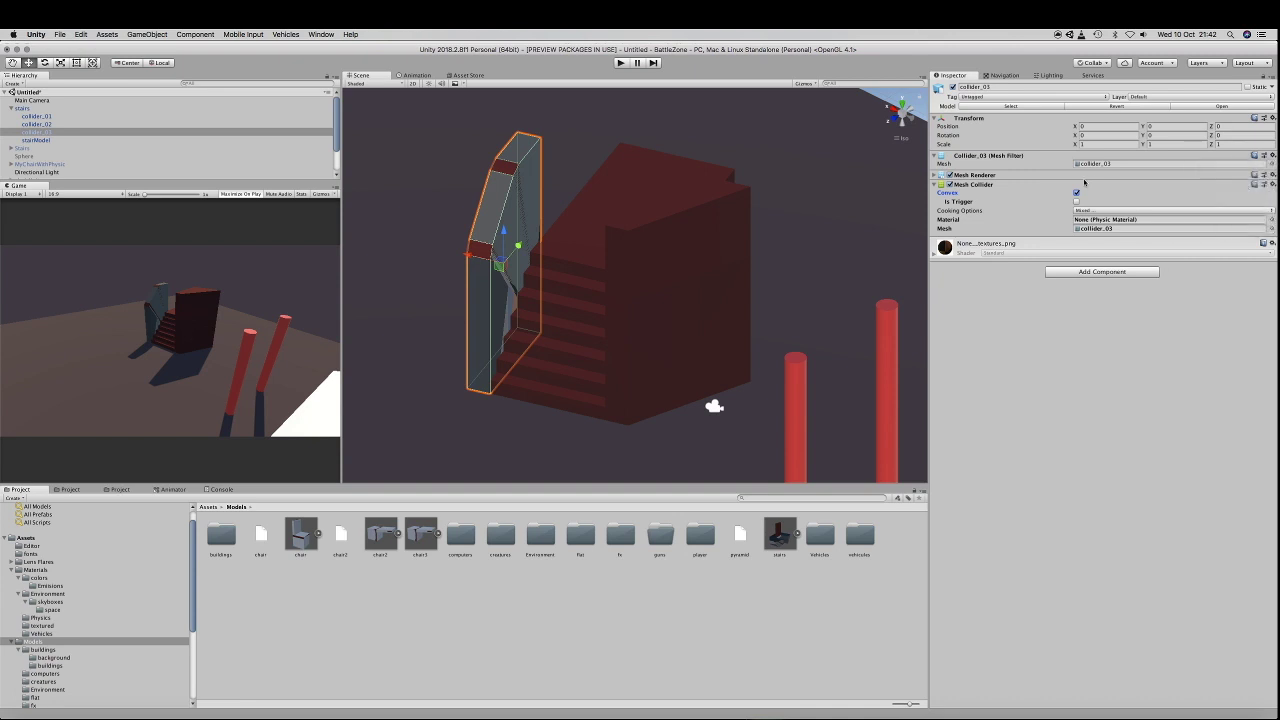
{"action": "left_click", "coordinate": [1188, 176]}
{"action": "left_click", "coordinate": [1272, 175]}
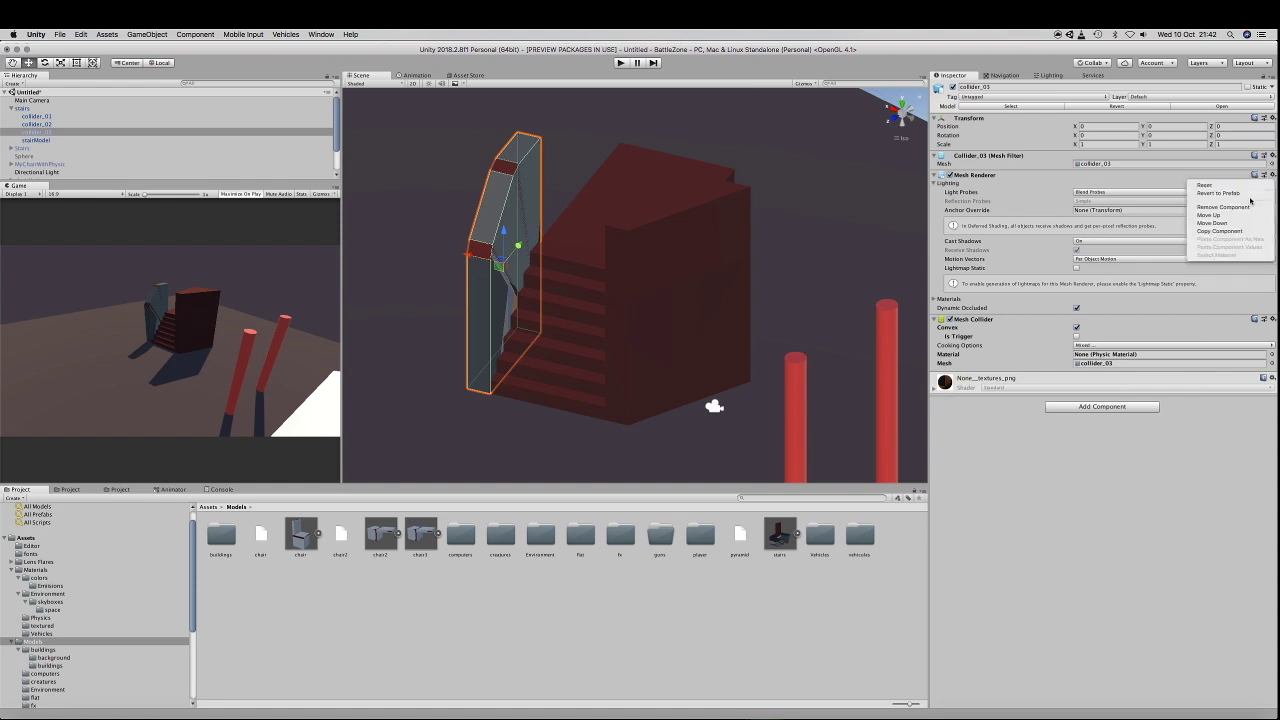
{"action": "left_click", "coordinate": [1205, 207]}
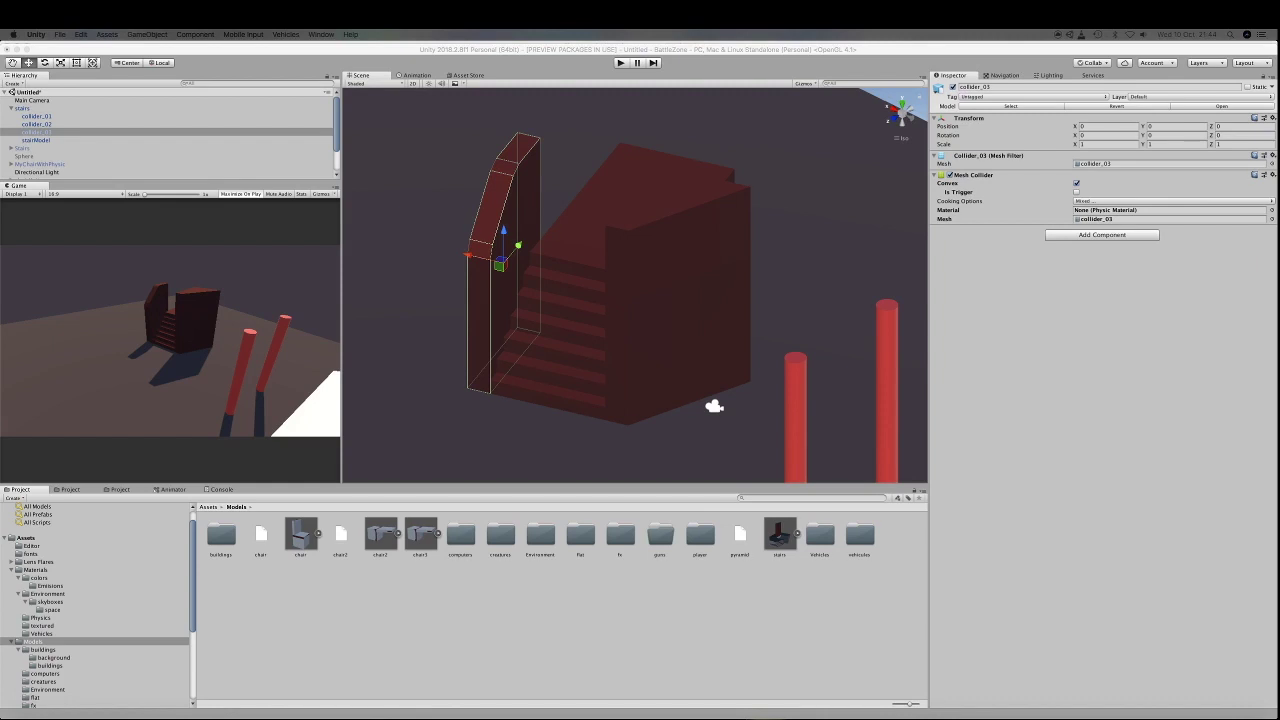
{"action": "left_click", "coordinate": [37, 108]}
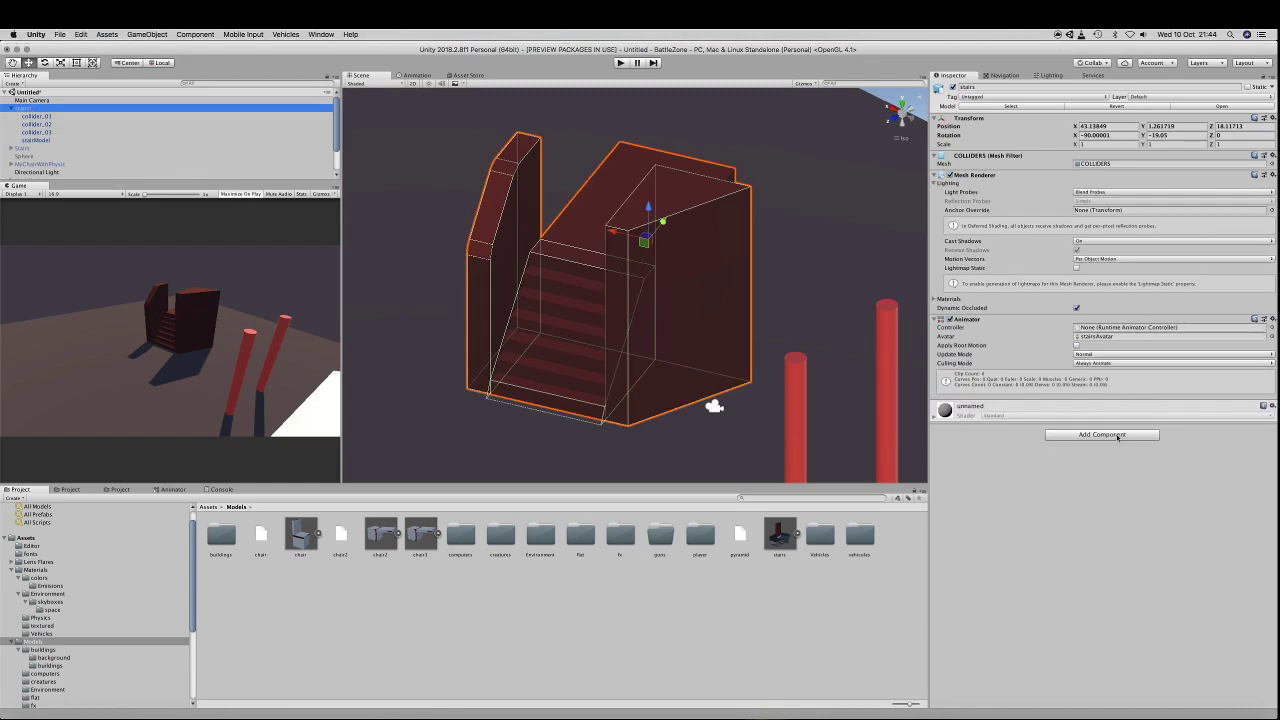
Add the Gravity Entity script to the stairs parent object.
{"action": "left_click", "coordinate": [1116, 436]}
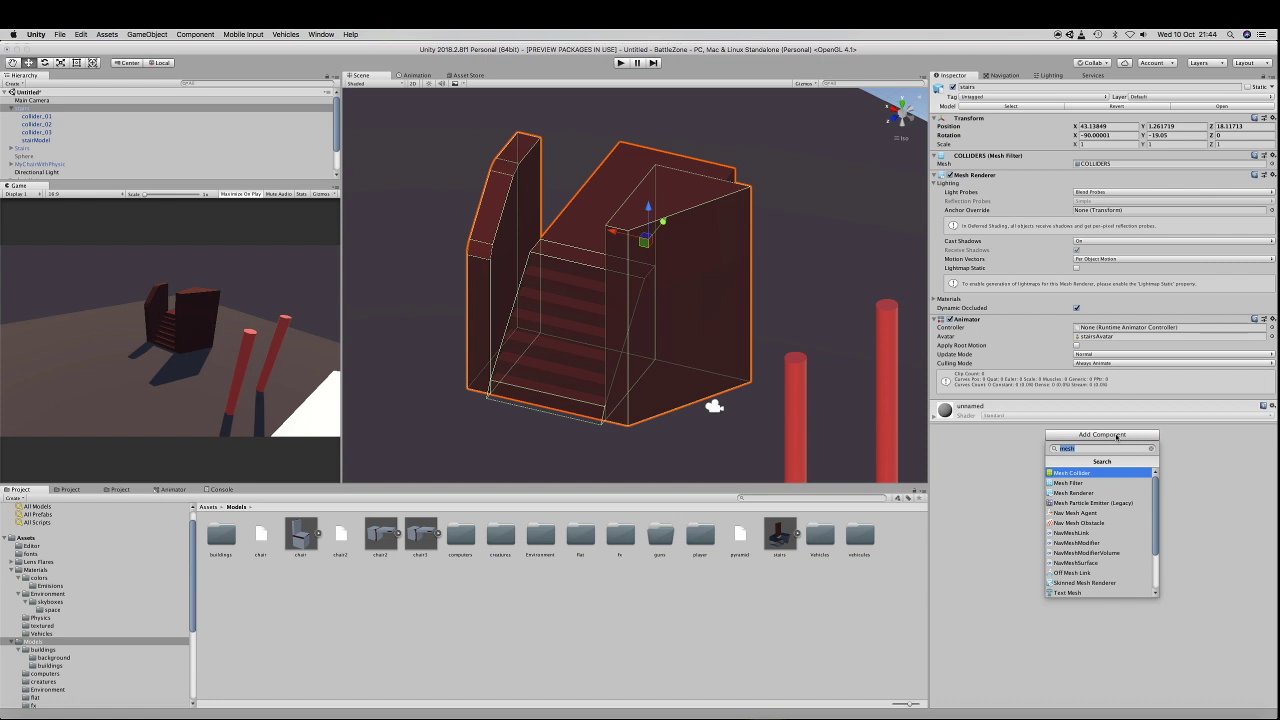
{"action": "type", "text": "r"}
{"action": "key", "text": "BackSpace"}
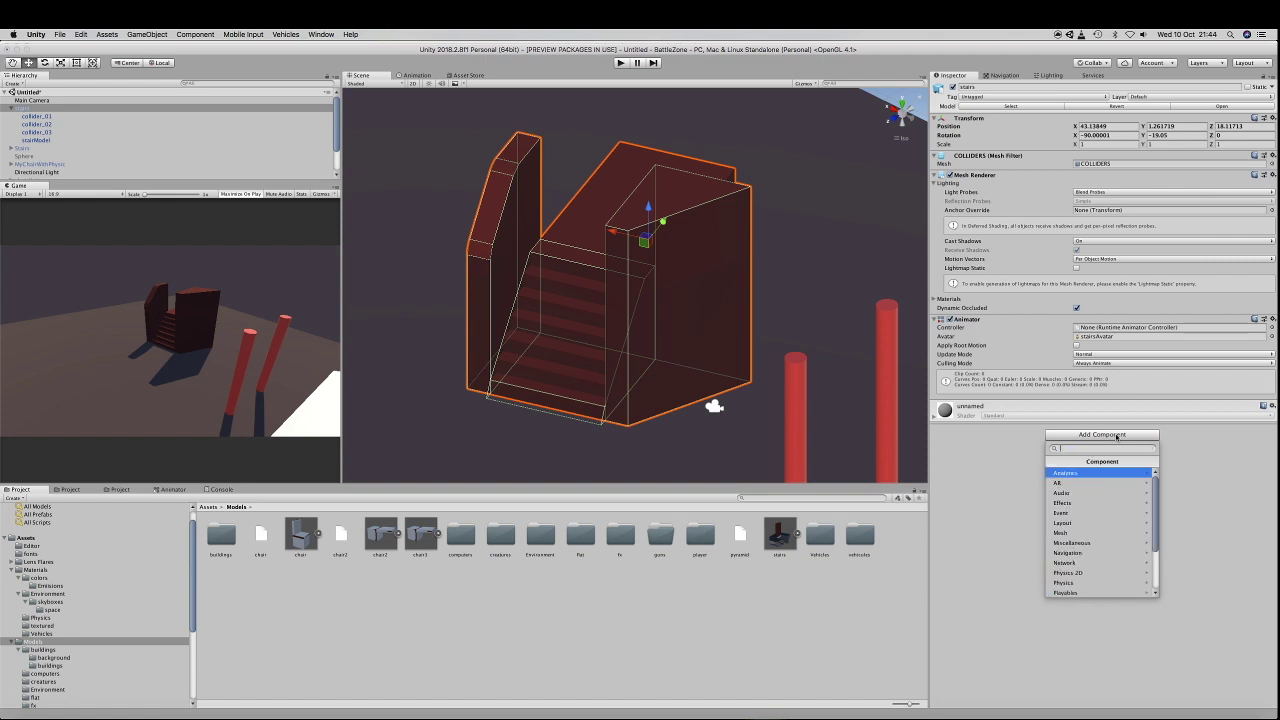
{"action": "type", "text": "en"}
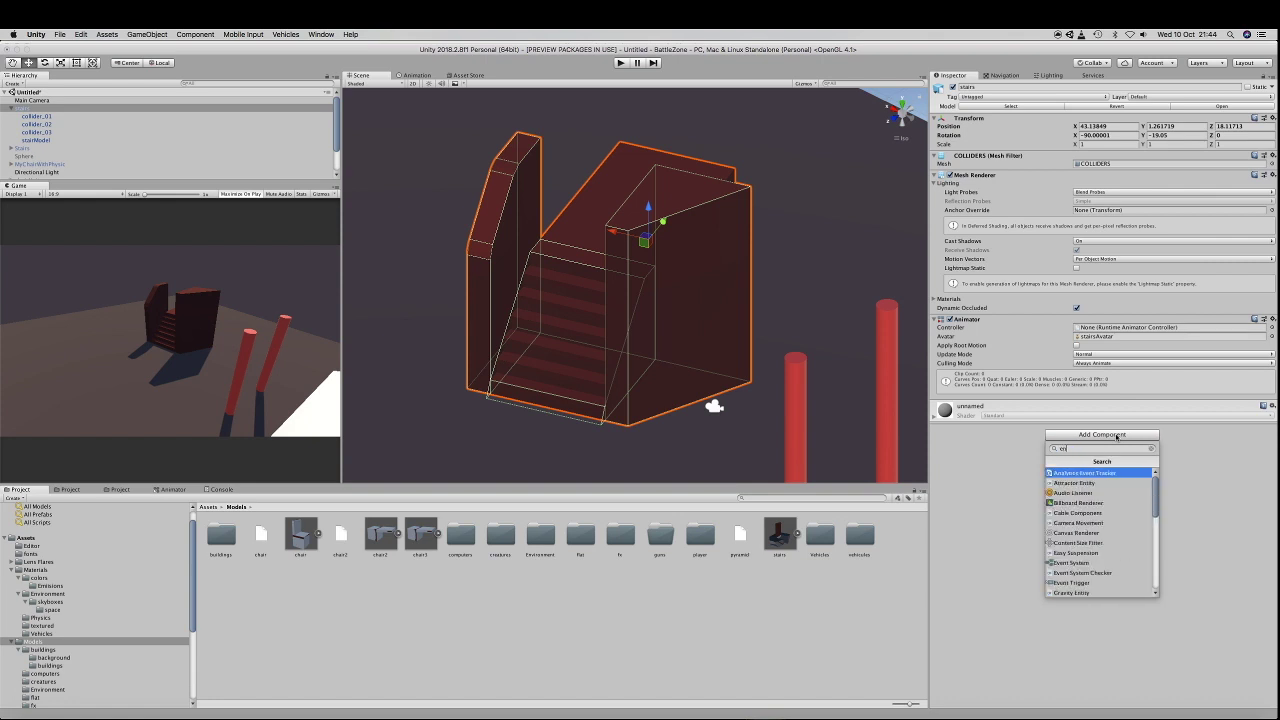
{"action": "type", "text": "ti"}
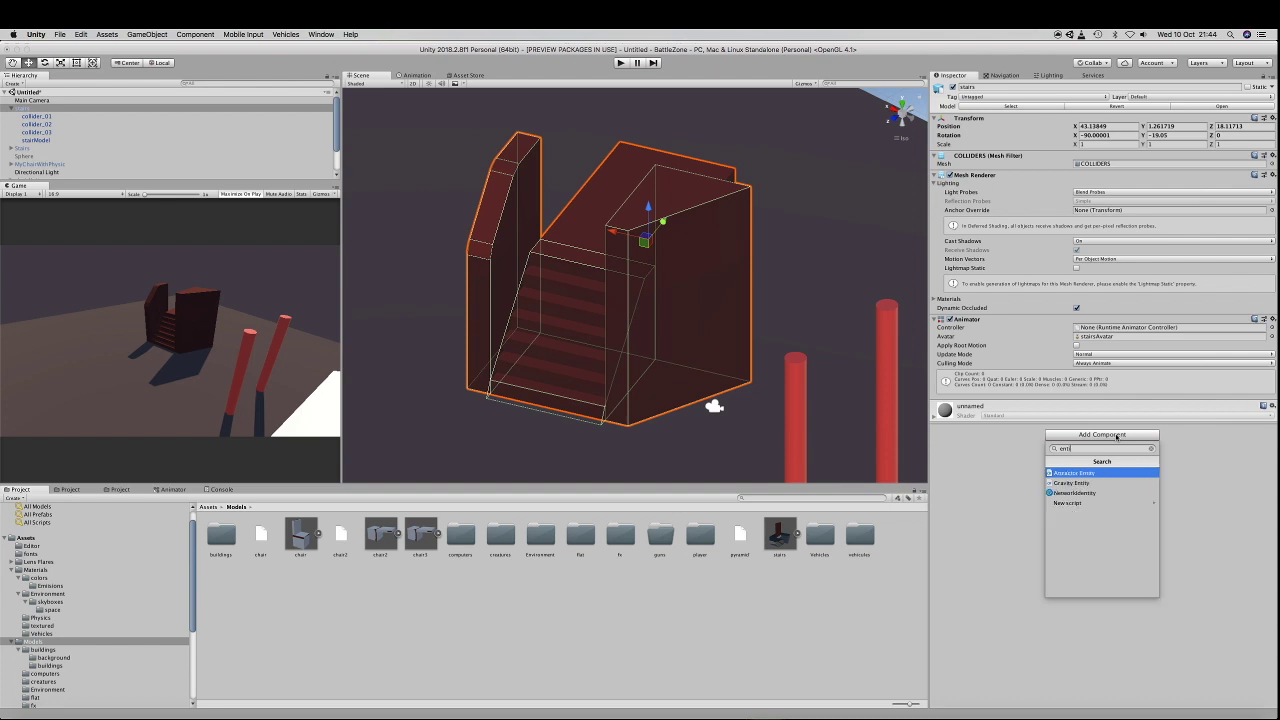
{"action": "key", "text": "Down"}
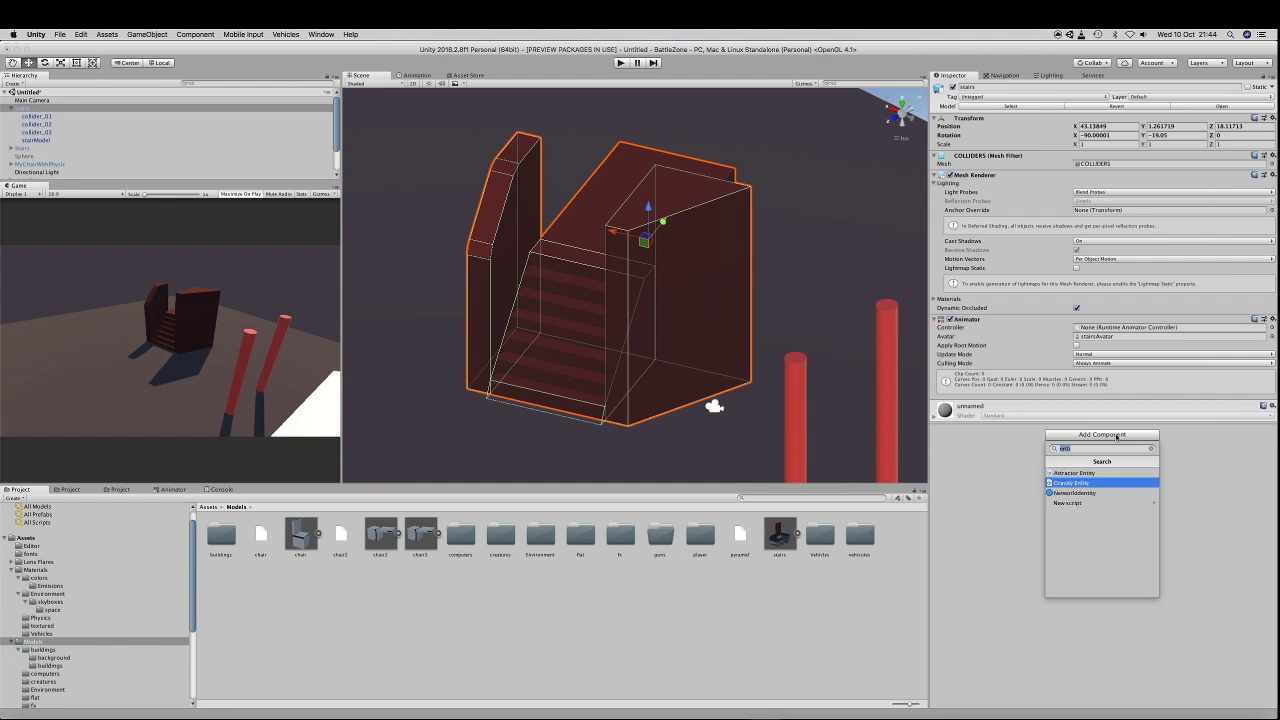
{"action": "key", "text": "Return"}
Add a Box Collider to the stairs and start a play test.
{"action": "left_click", "coordinate": [1090, 545]}
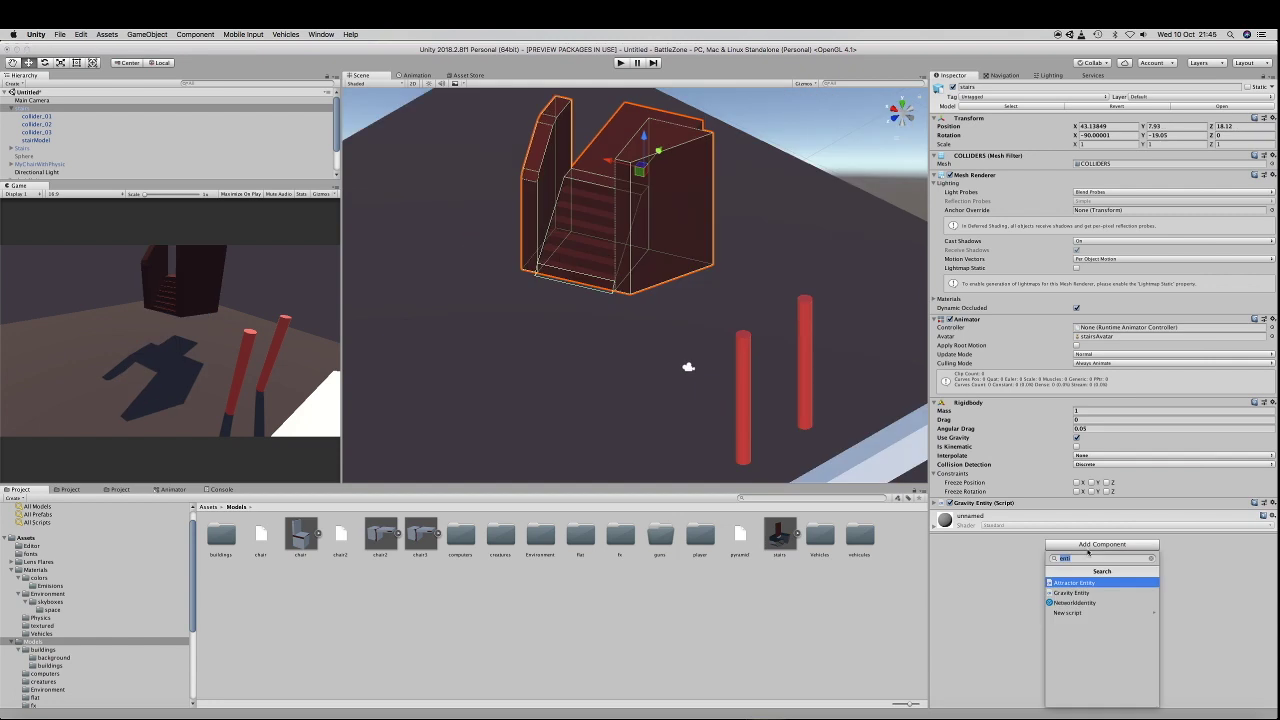
{"action": "type", "text": "bo"}
{"action": "key", "text": "Return"}
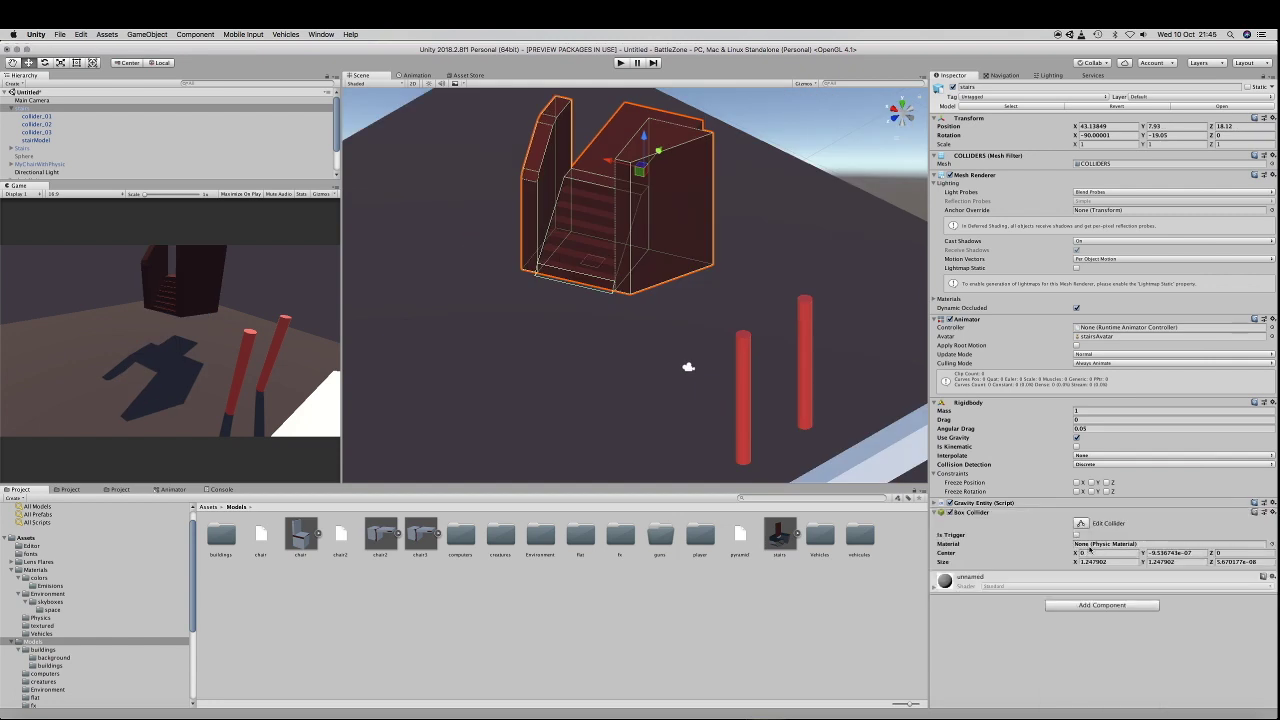
{"action": "left_click", "coordinate": [1081, 523]}
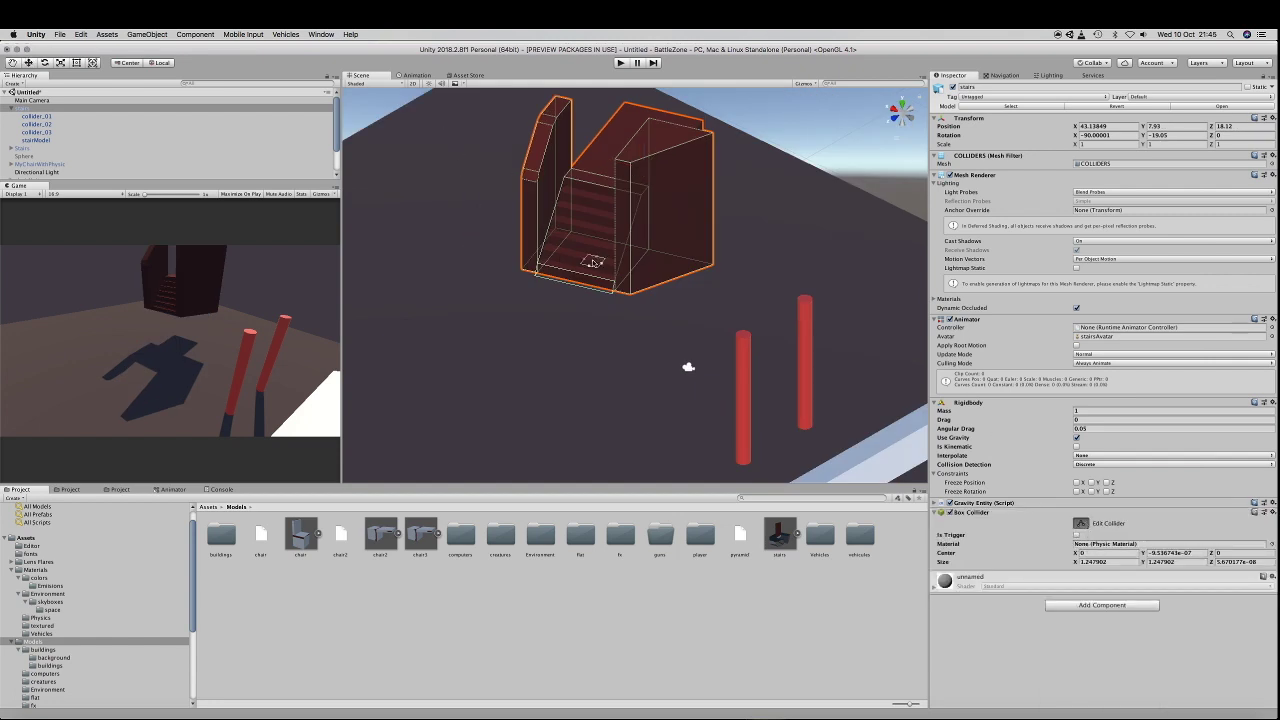
{"action": "left_click", "coordinate": [624, 62]}
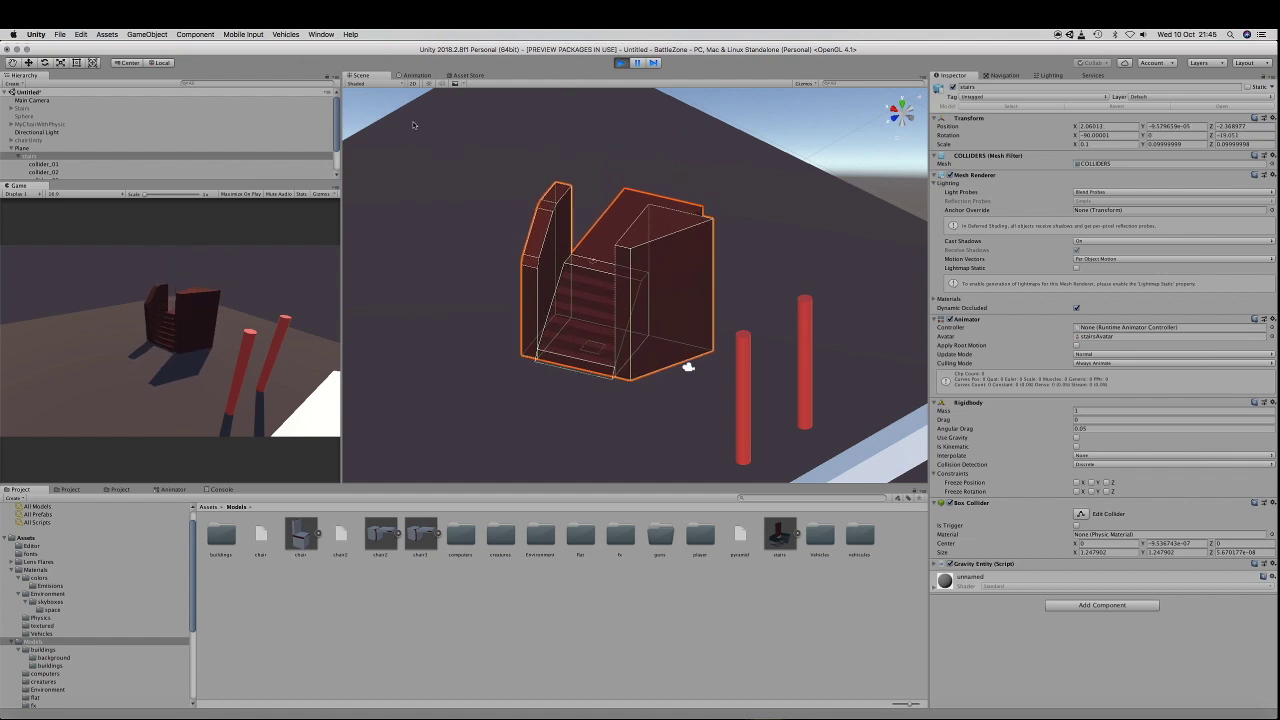
Activate the Sphere and run a play test to watch it fall onto the stairs, then stop.
{"action": "left_click", "coordinate": [622, 63]}
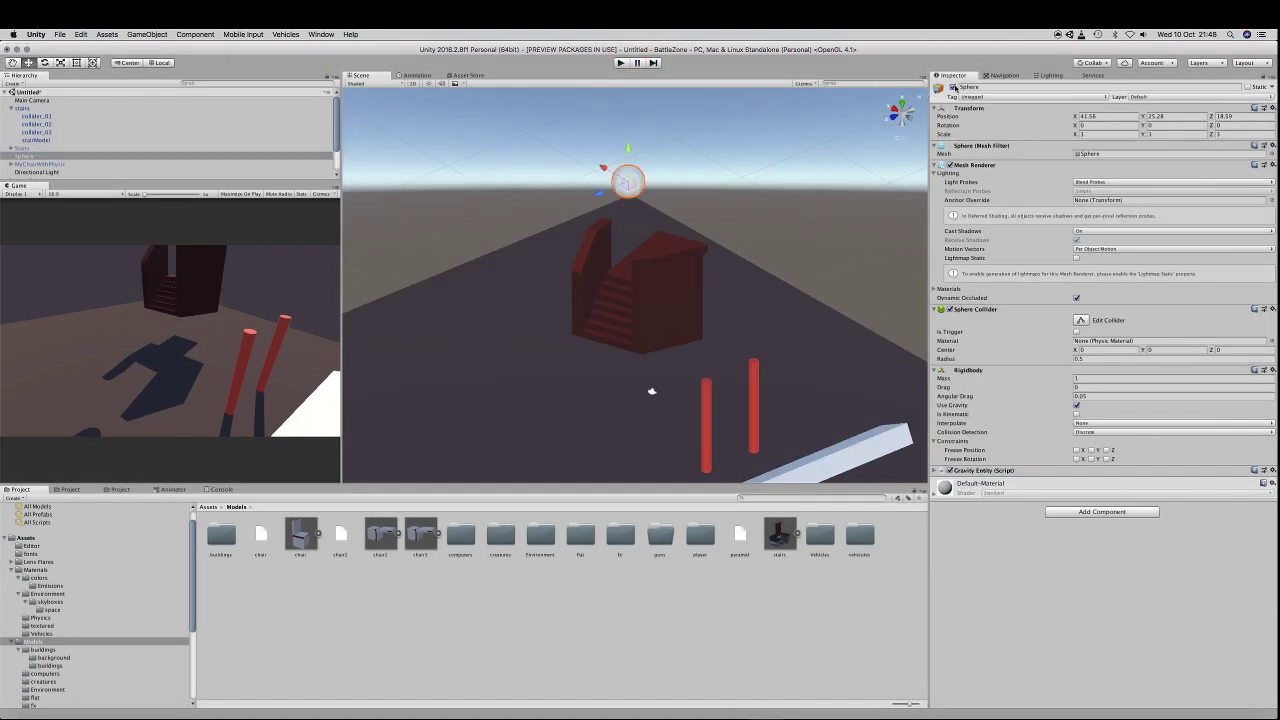
{"action": "left_click", "coordinate": [954, 88]}
{"action": "left_click", "coordinate": [620, 62]}
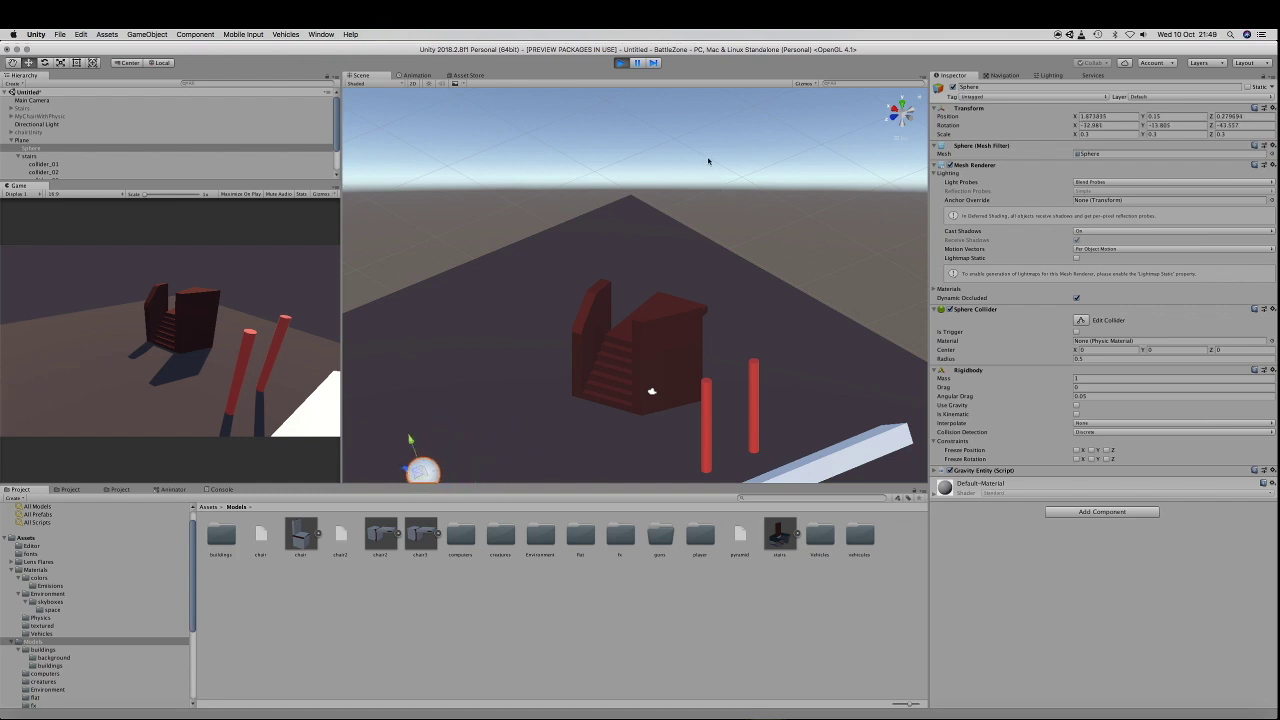
{"action": "left_click", "coordinate": [620, 62]}
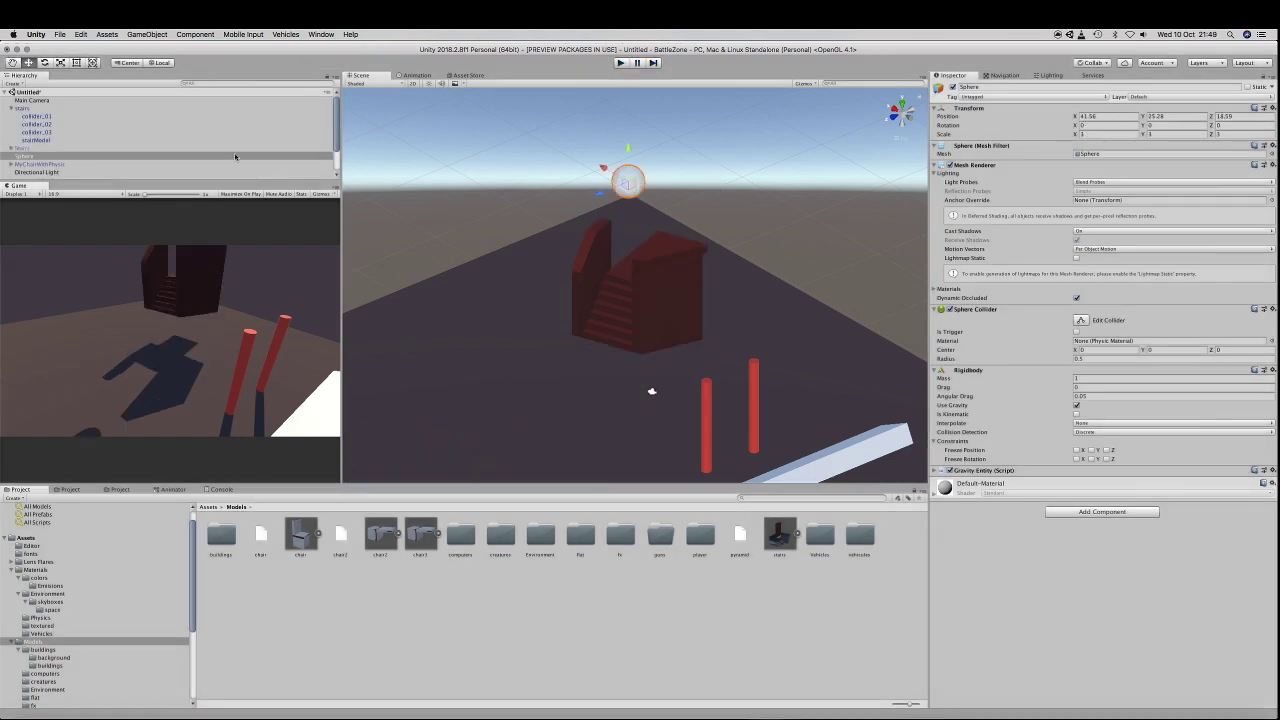
{"action": "scroll", "coordinate": [46, 151], "scroll_direction": "down", "scroll_amount": 2}
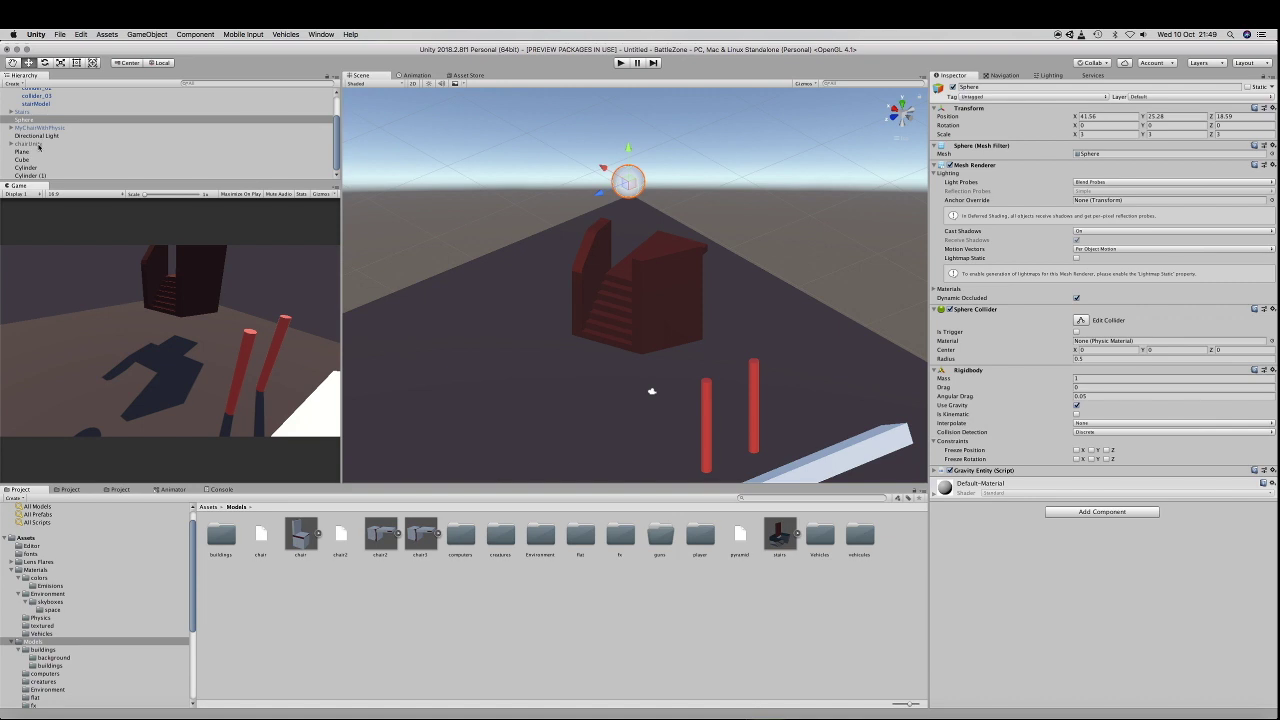
{"action": "left_click", "coordinate": [33, 144]}
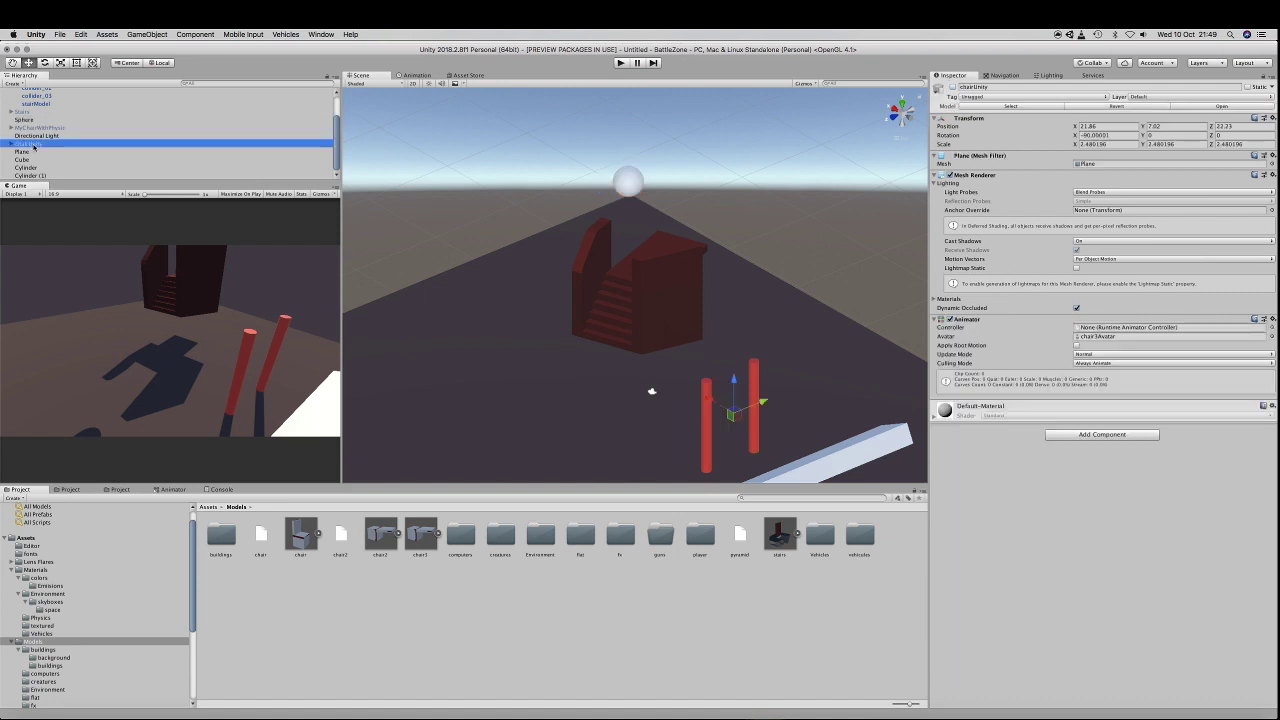
Tick the active checkbox on chairUnity and MyChairWithPhysic, then play the scene.
{"action": "left_click", "coordinate": [952, 87]}
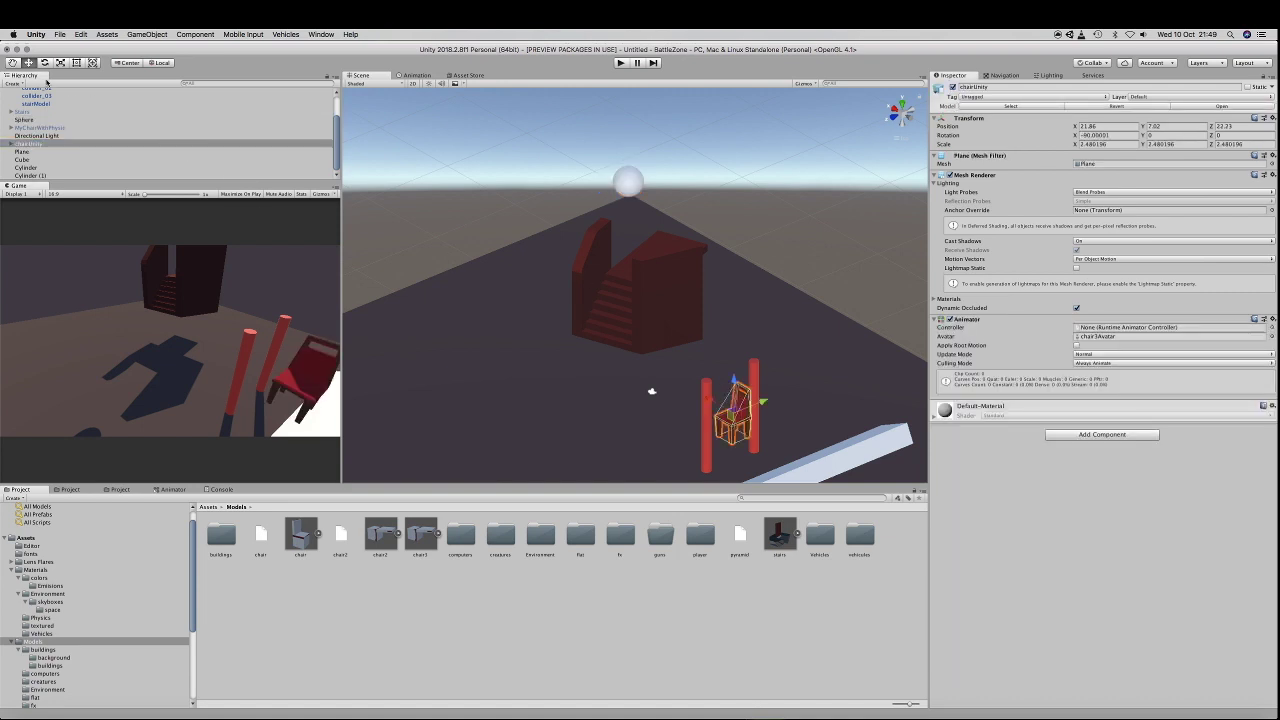
{"action": "left_click", "coordinate": [26, 128]}
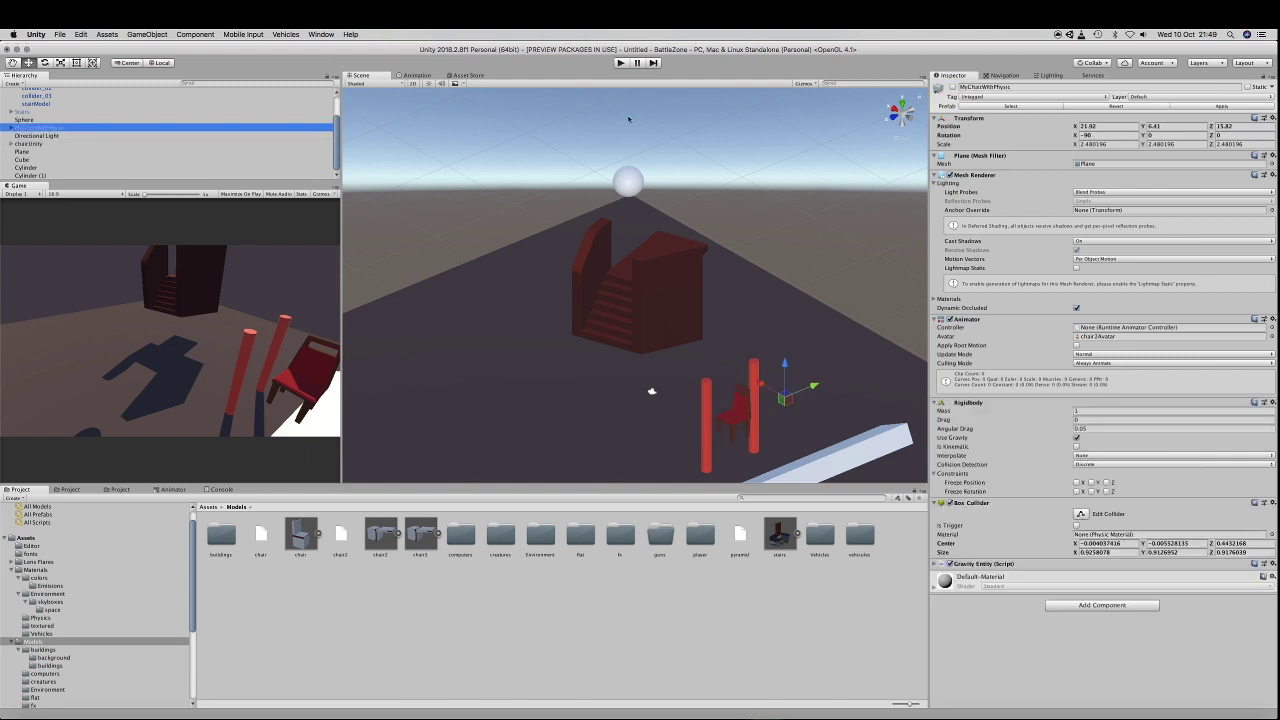
{"action": "left_click", "coordinate": [952, 87]}
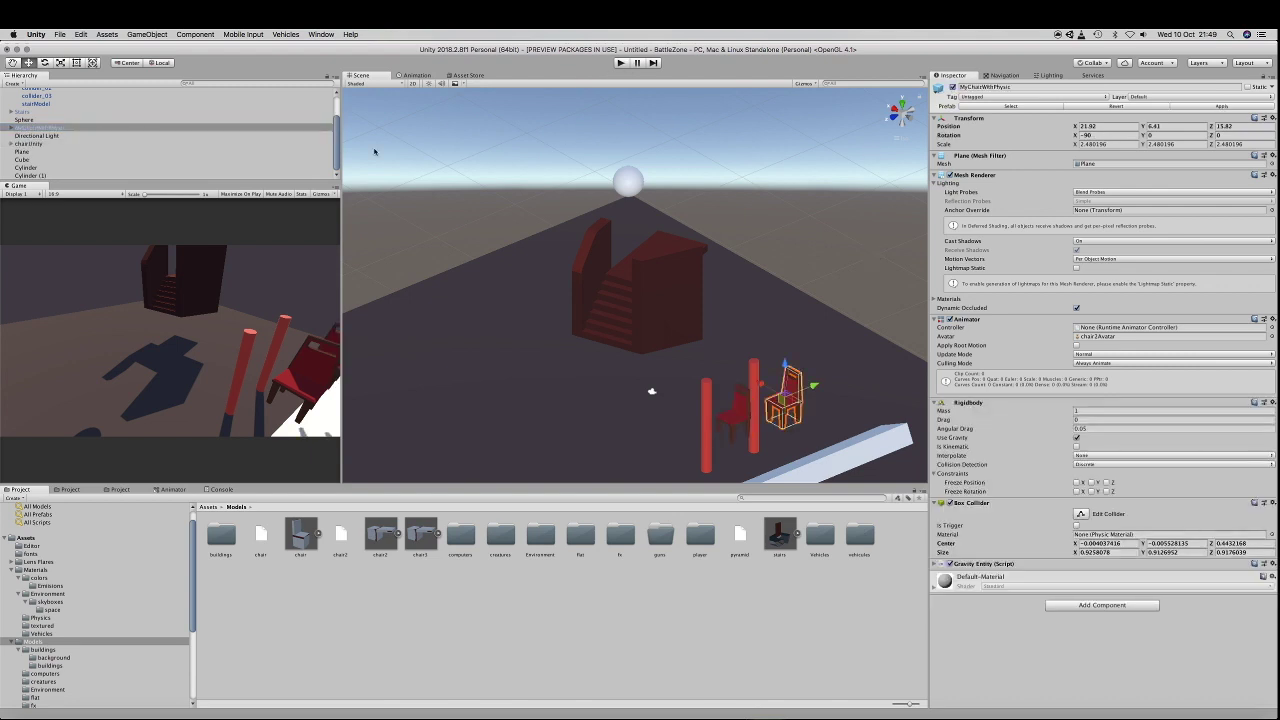
{"action": "left_click", "coordinate": [620, 63]}
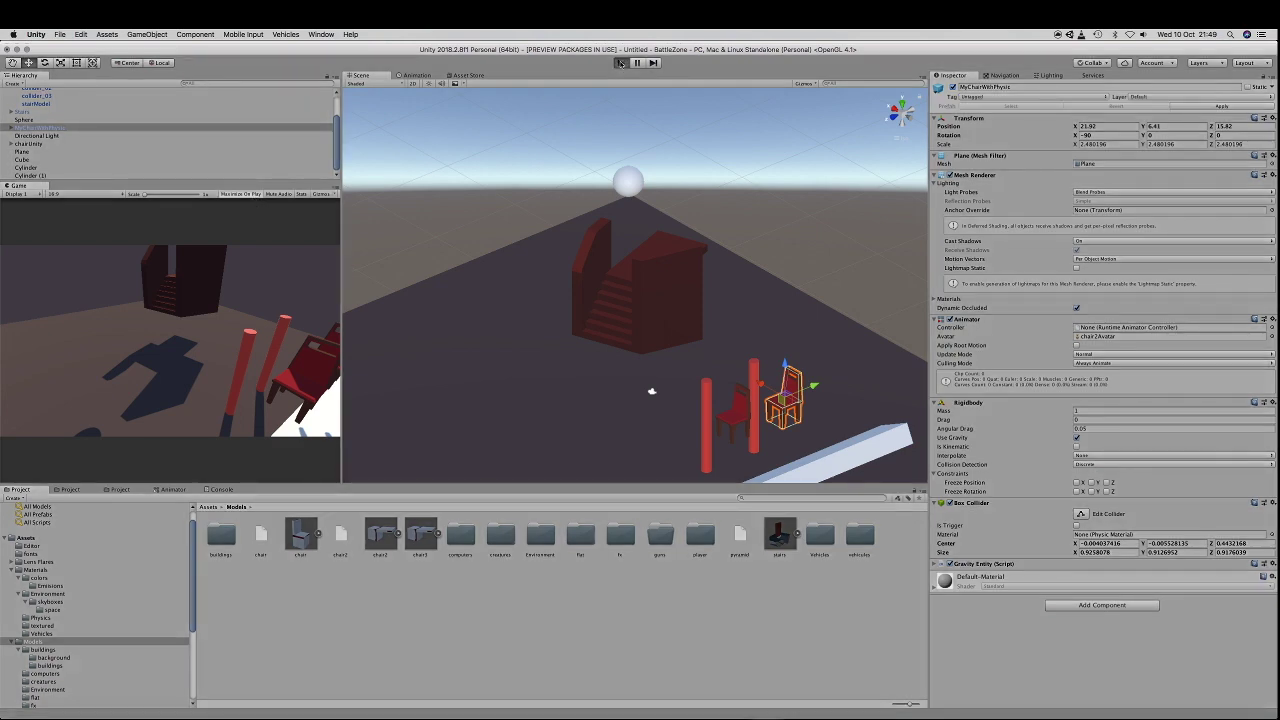